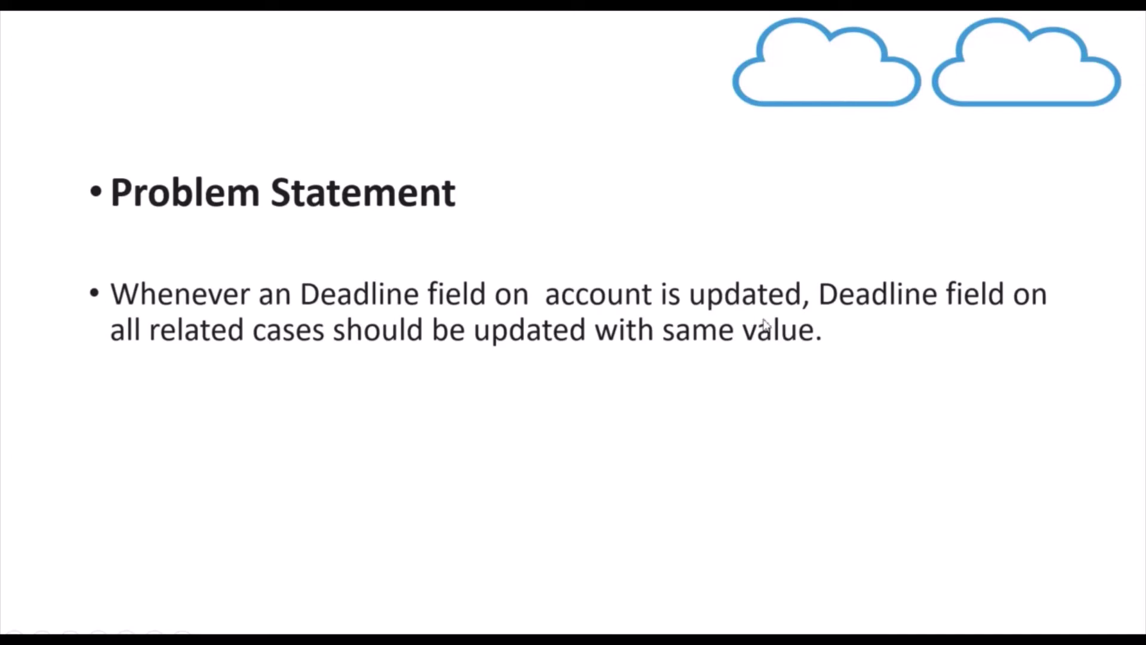
Leave the Deadline-sync problem slide and switch from PowerPoint to the browser.
key(alt+Tab)
Filter Setup Quick Find for 'platf' and open Platform Events in a new tab.
click(763, 318)
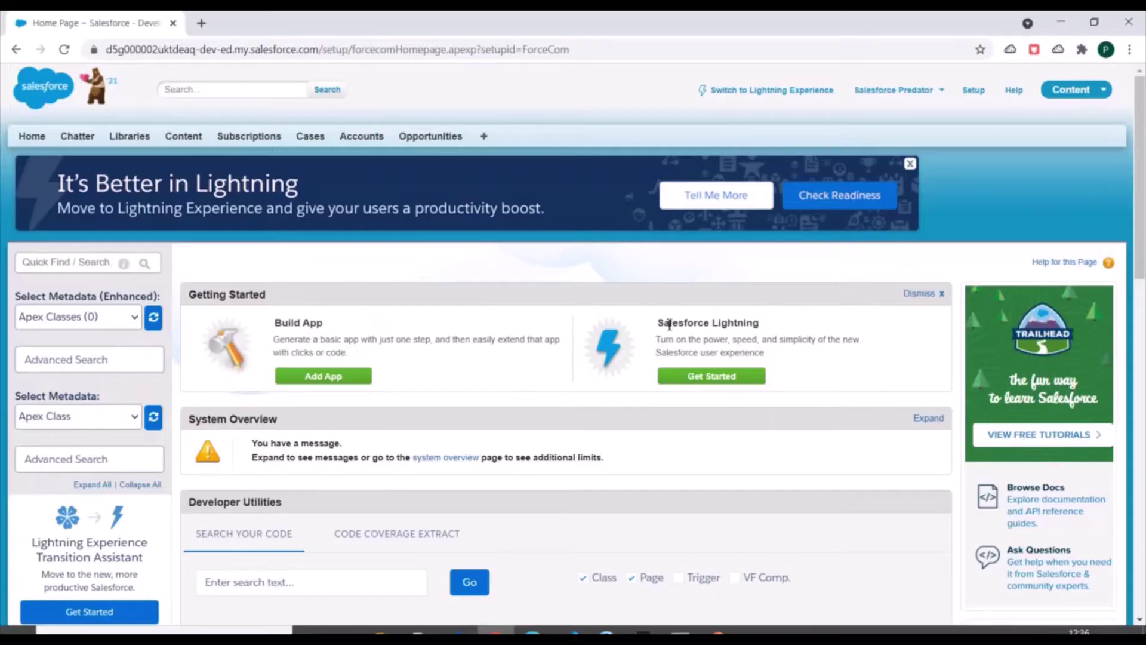
click(54, 266)
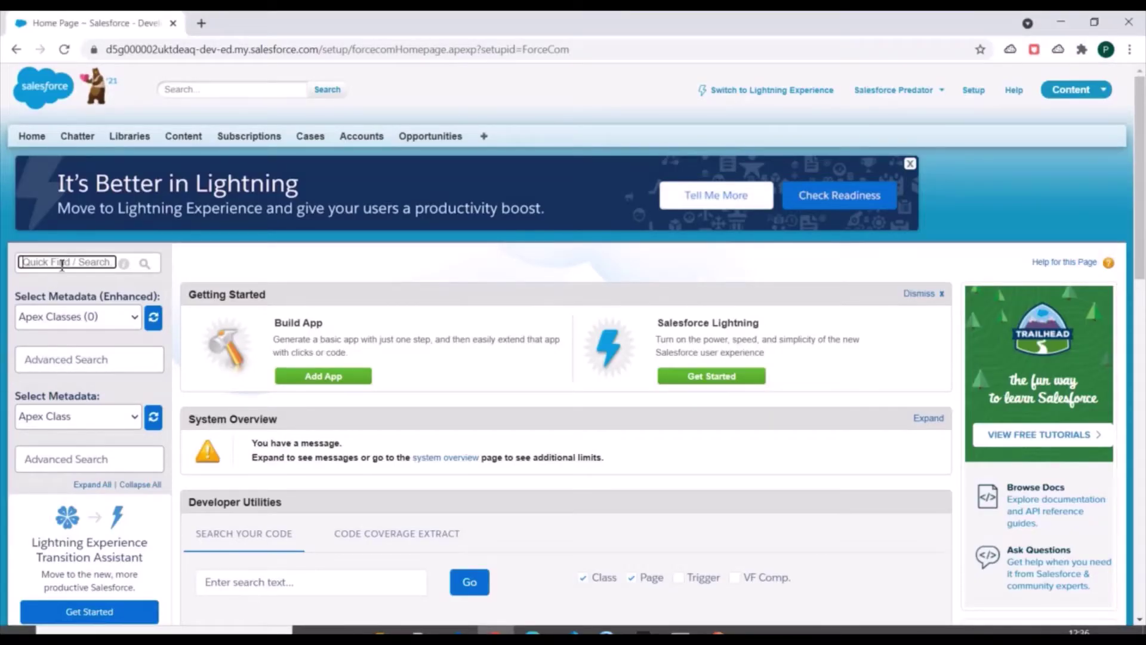
text(p)
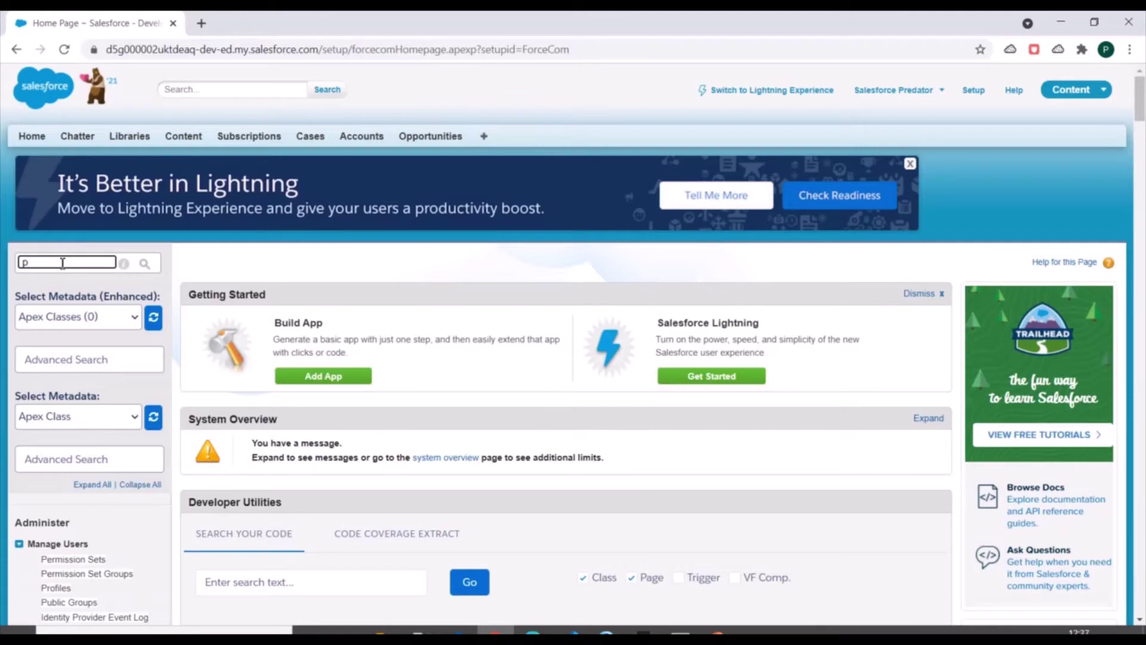
text(atform)
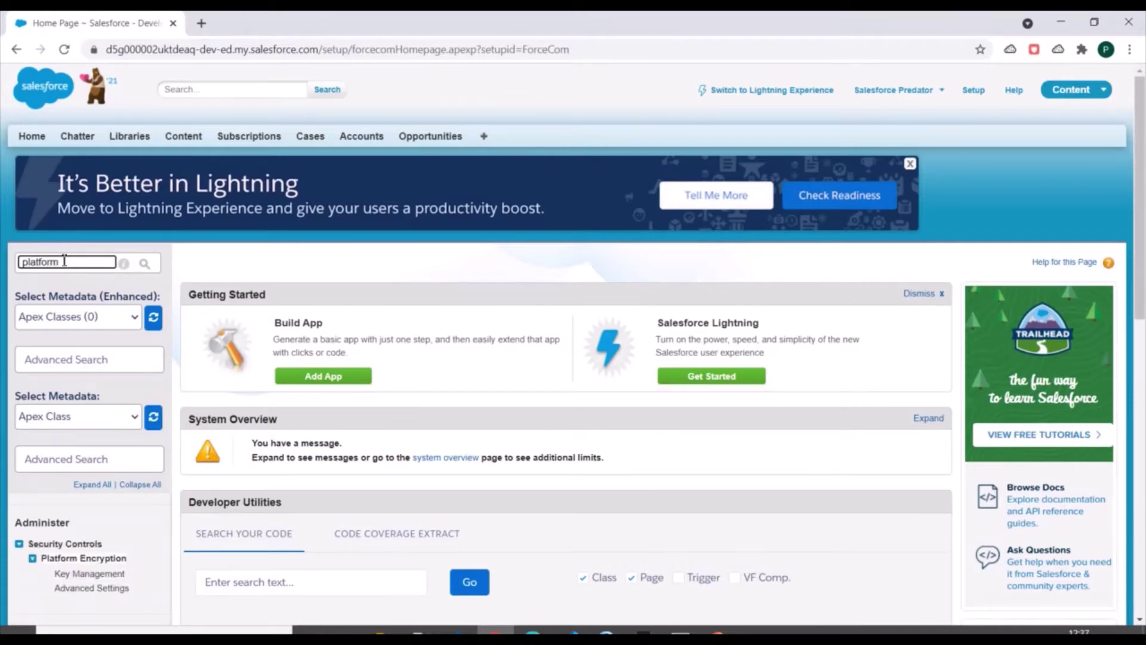
scroll(65, 261, down, 3)
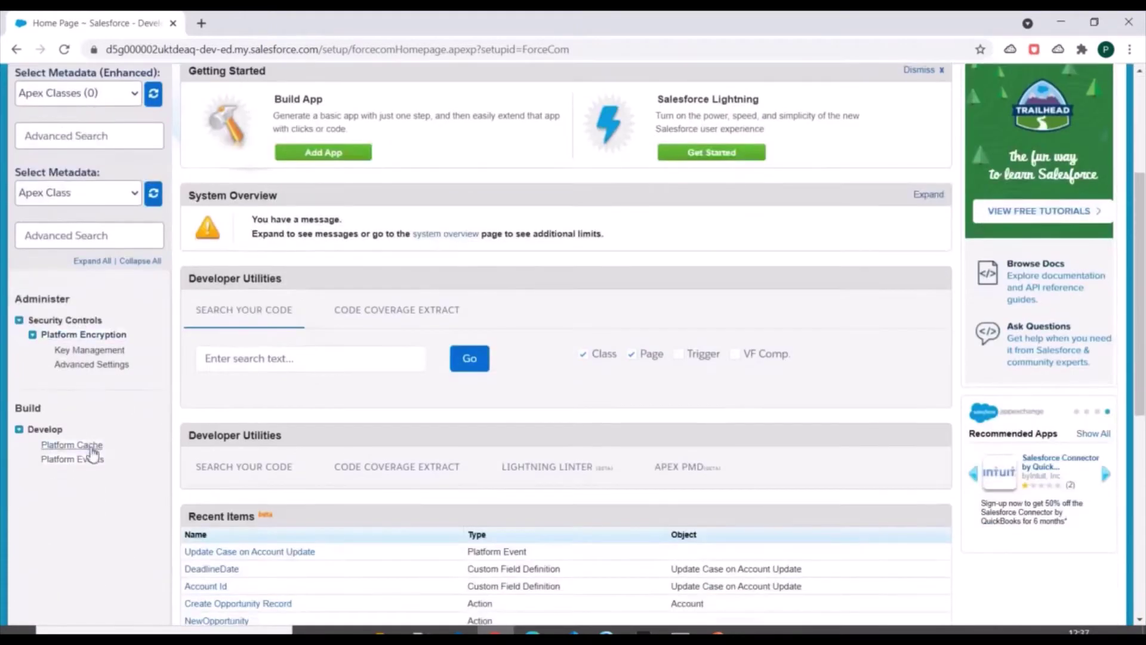
middle_click(72, 445)
Open the 'Update Case on Account Update' event from the Platform Events list.
click(248, 17)
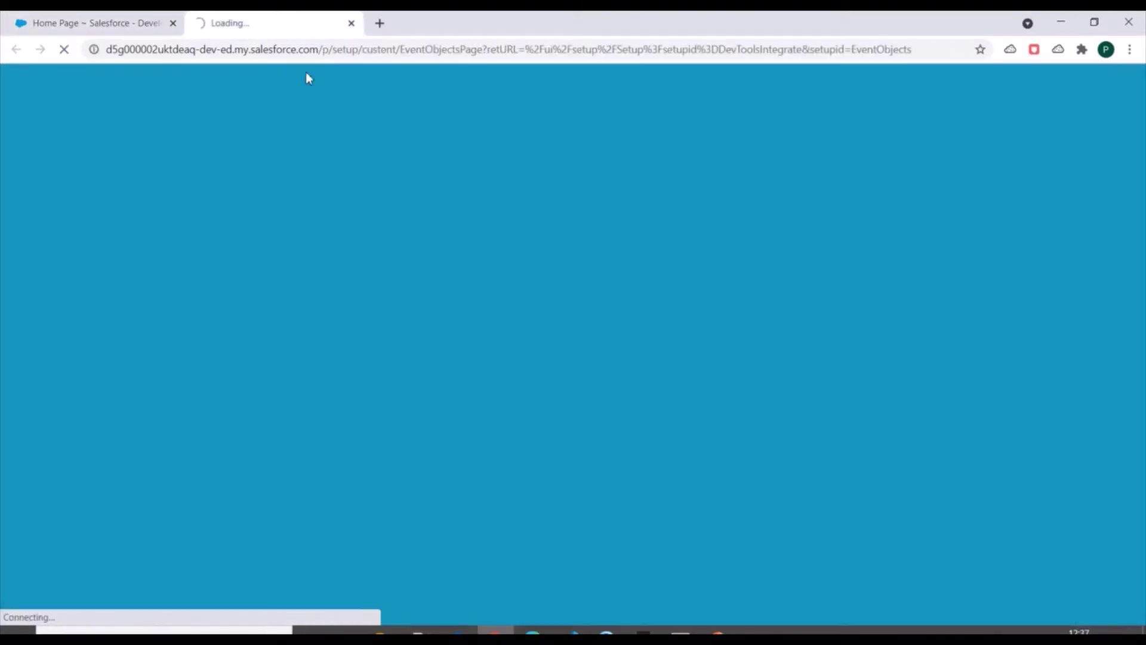
scroll(368, 339, down, 2)
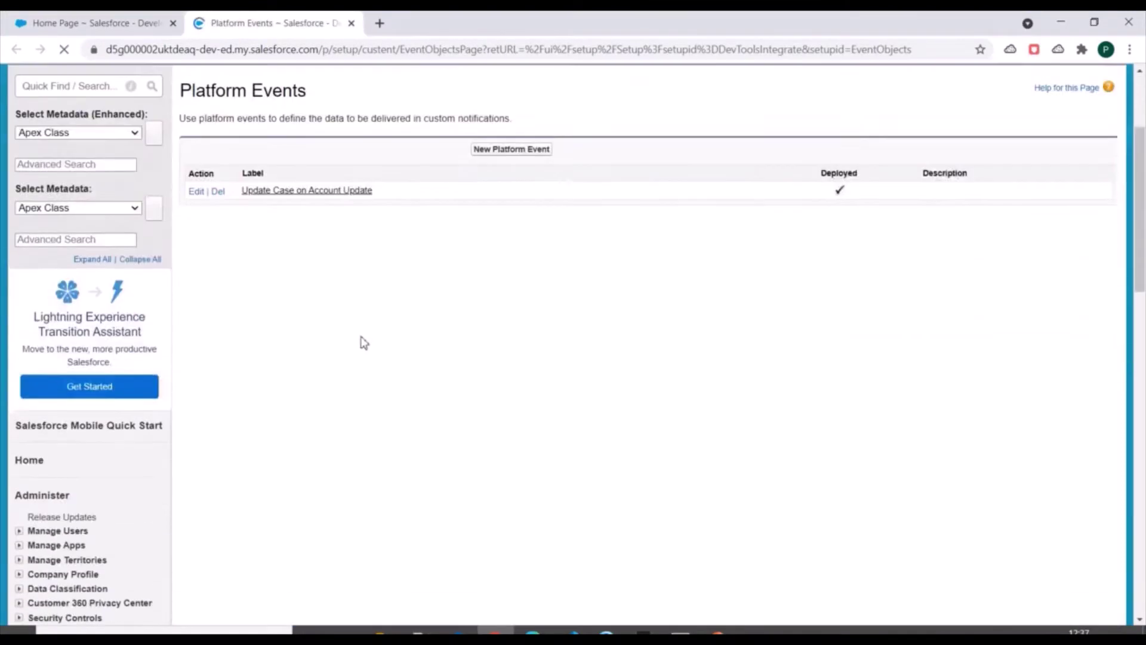
scroll(310, 330, up, 2)
click(284, 366)
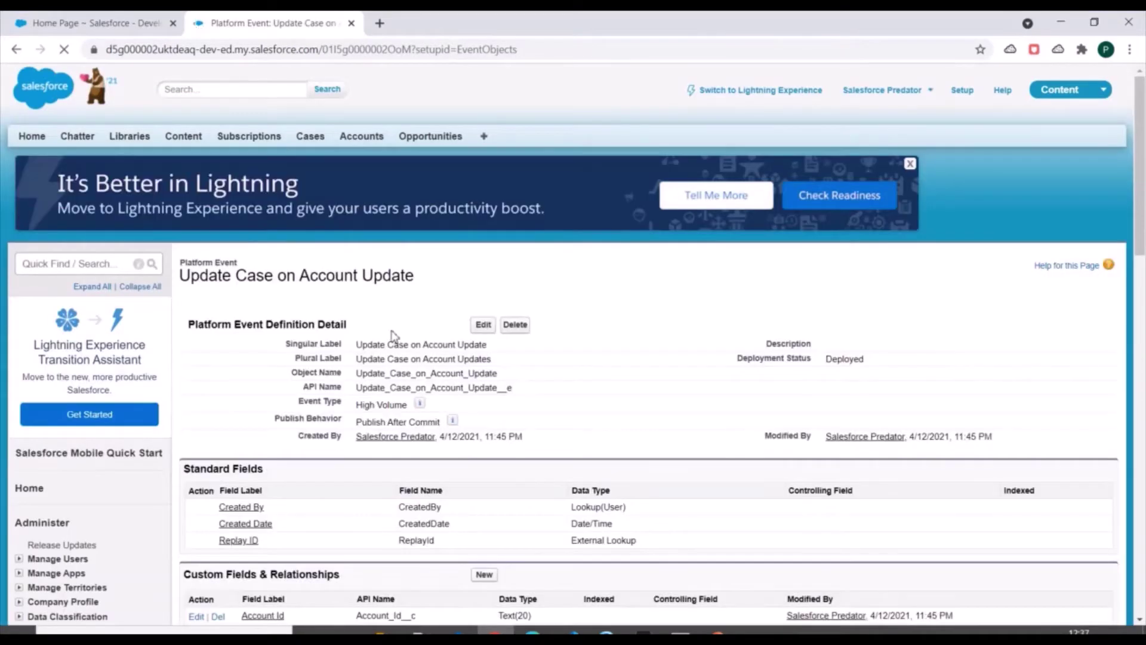
Highlight the event's singular label and Publish Behavior in its definition.
scroll(390, 310, down, 1)
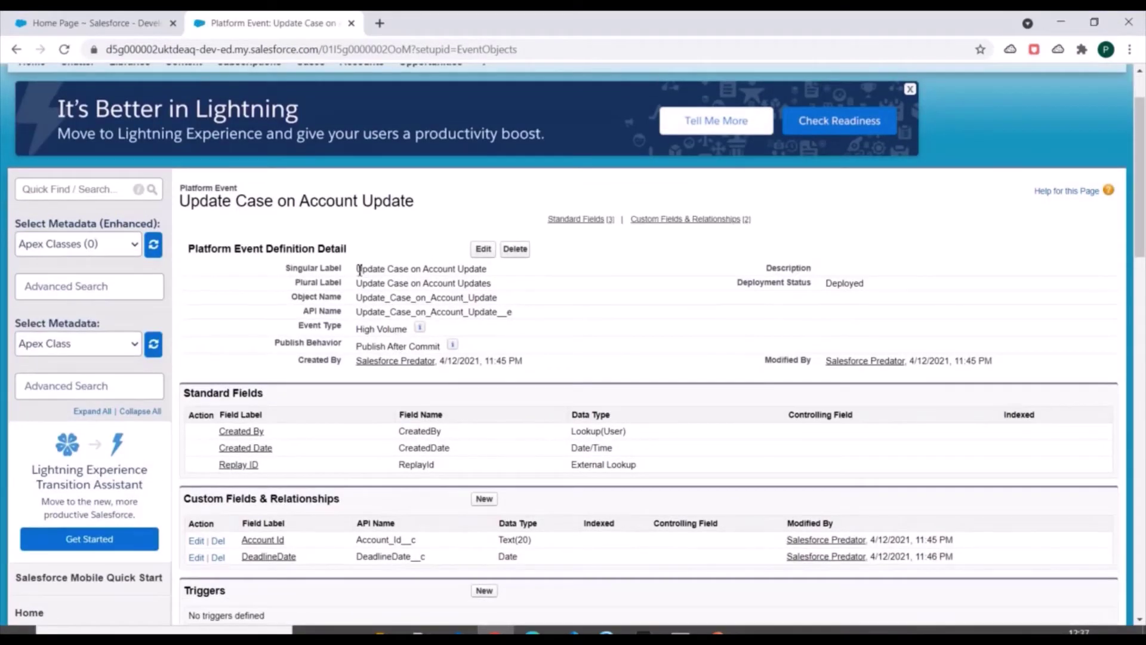
drag(356, 269, 491, 280)
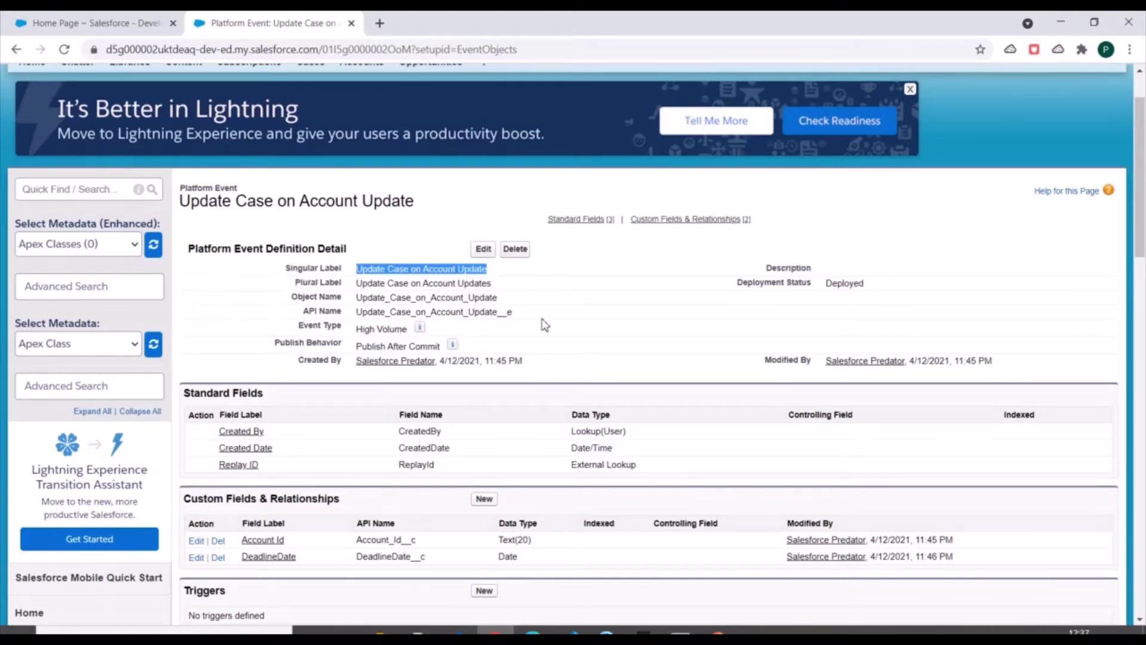
scroll(525, 338, down, 1)
drag(296, 257, 438, 276)
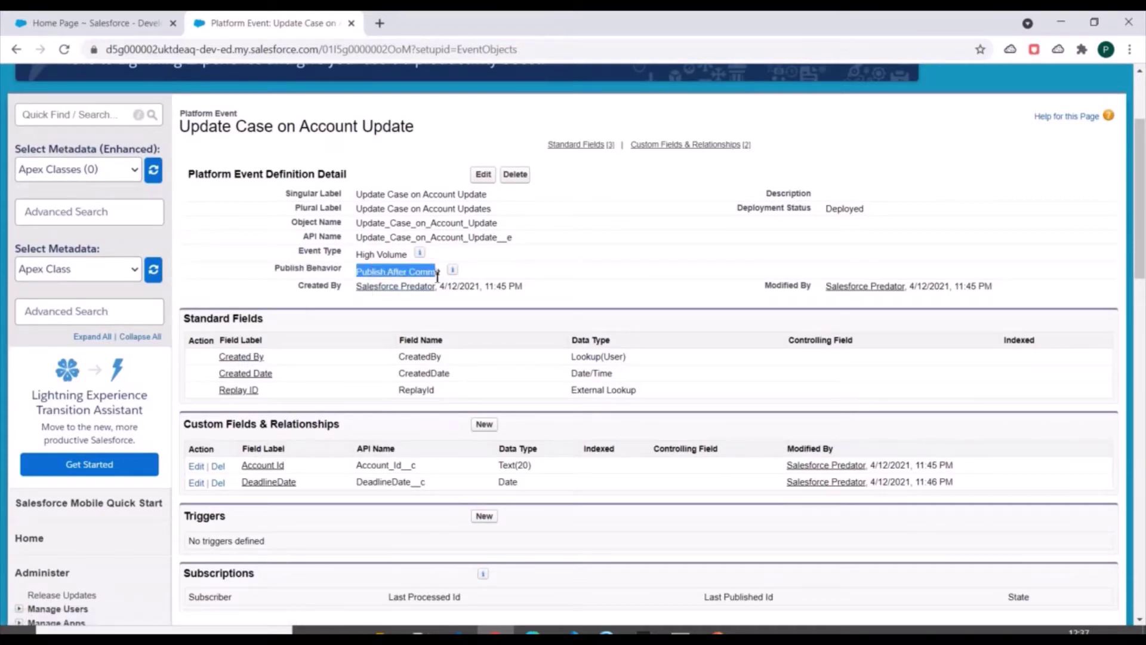
triple_click(291, 268)
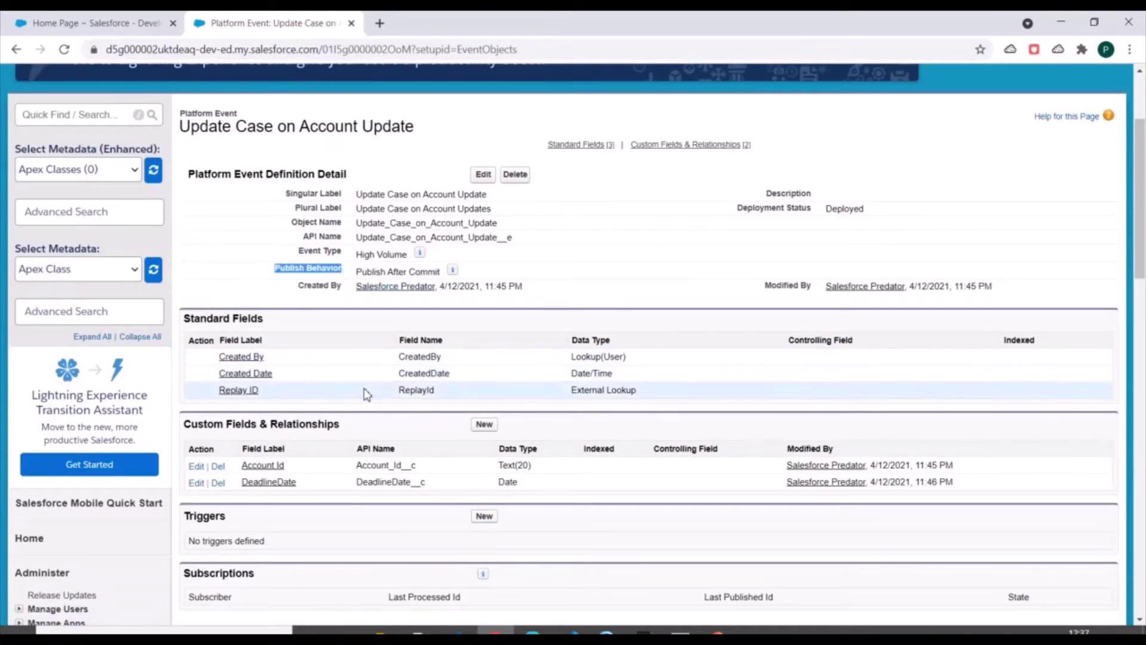
scroll(328, 397, down, 1)
drag(302, 391, 241, 393)
scroll(338, 299, up, 2)
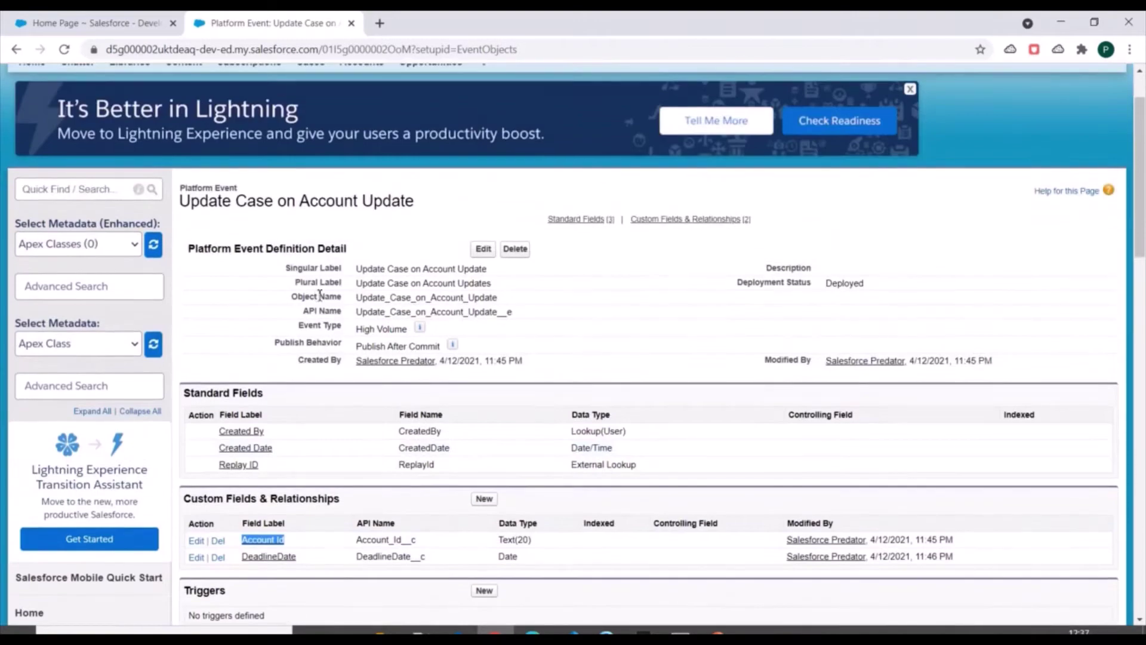
scroll(334, 476, down, 1)
Highlight the custom fields Account Id (Text(20)) and DeadlineDate (Date).
click(327, 488)
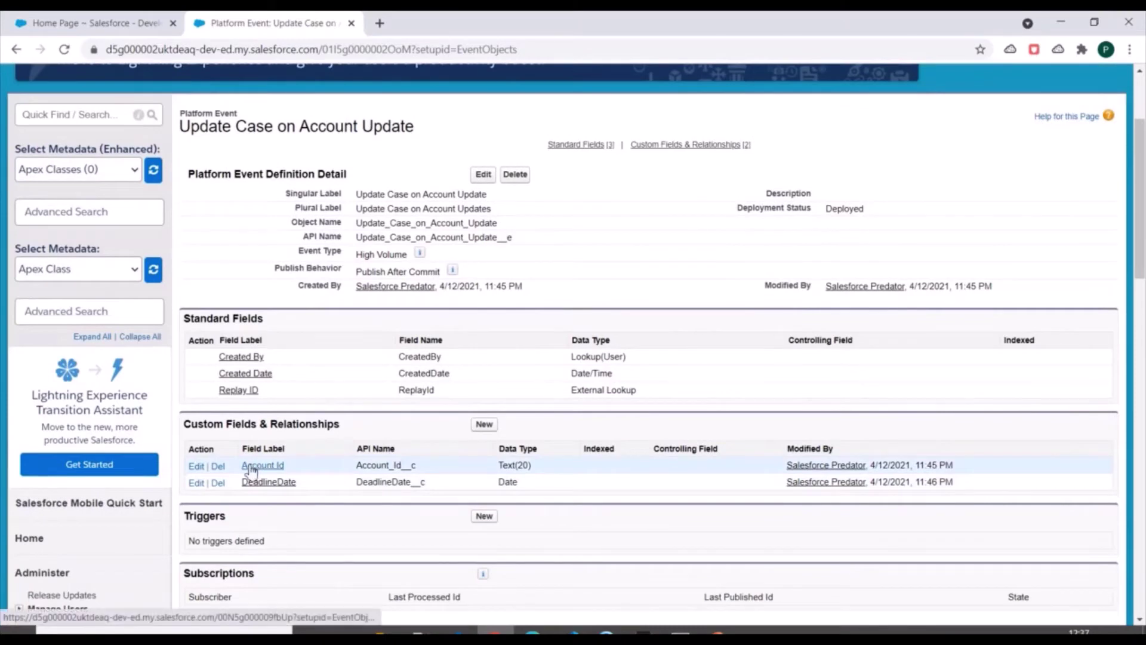
drag(237, 465, 289, 468)
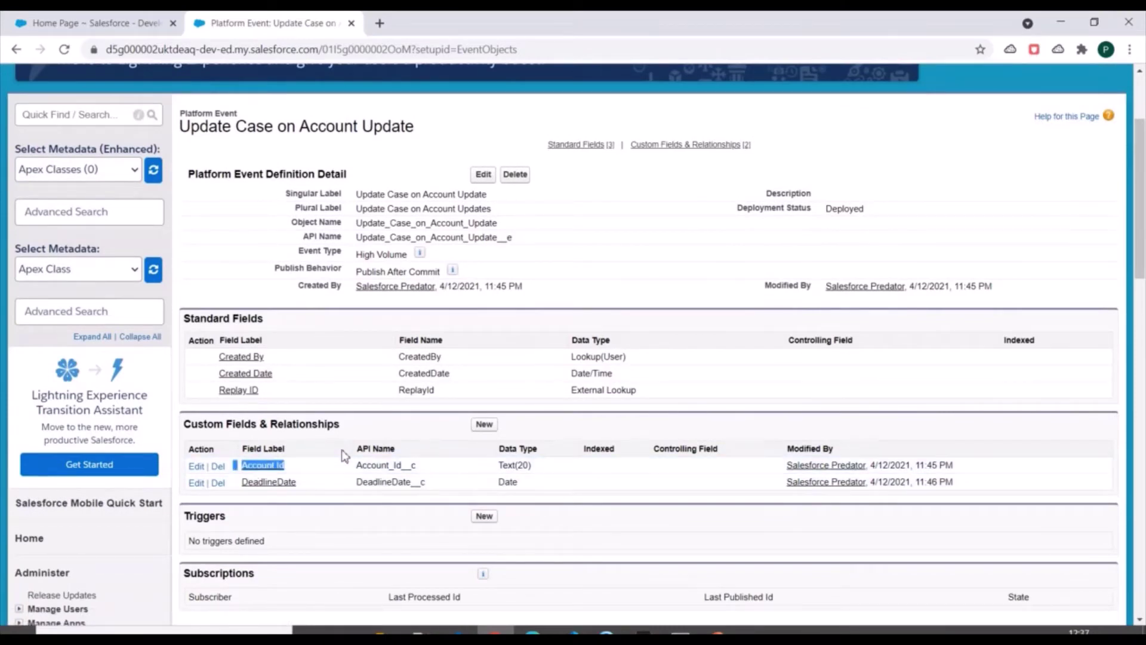
scroll(305, 441, down, 1)
drag(322, 414, 238, 420)
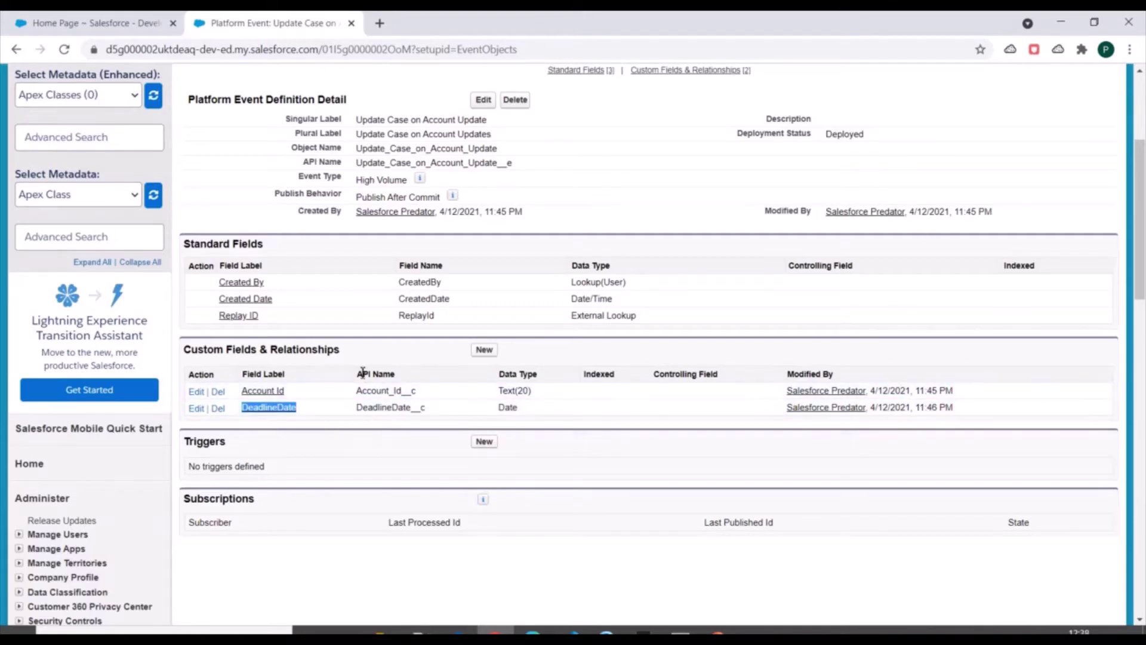
scroll(362, 367, up, 3)
scroll(378, 356, up, 2)
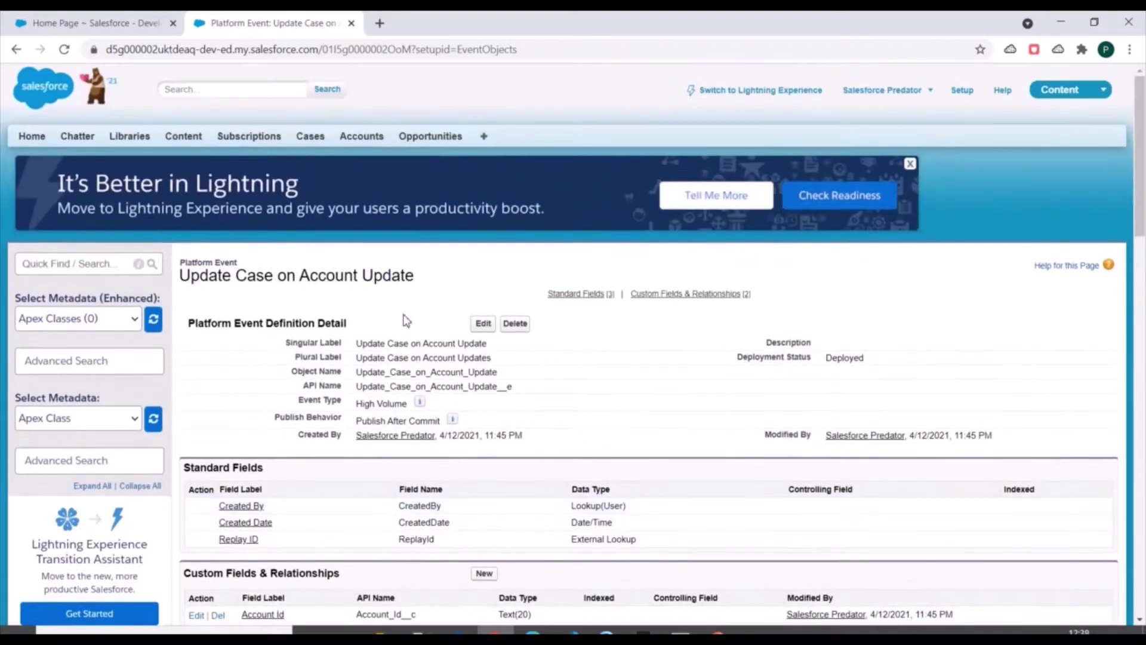
Search Setup for 'process buil' and open Process Builder's My Processes list in a new tab.
click(83, 266)
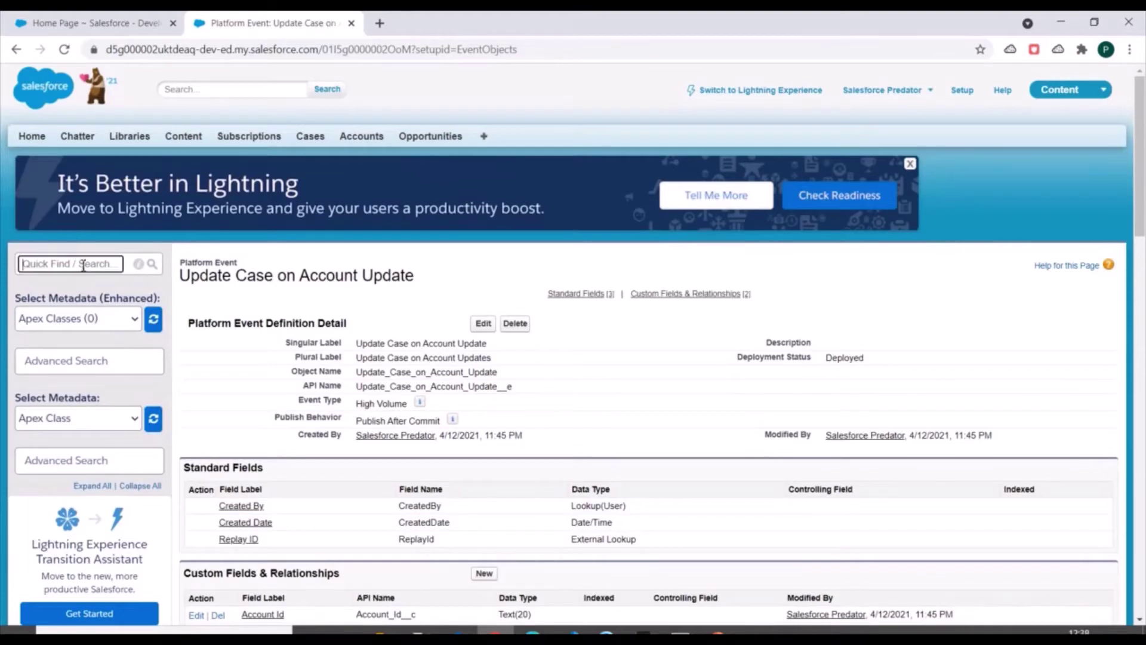
text(proce)
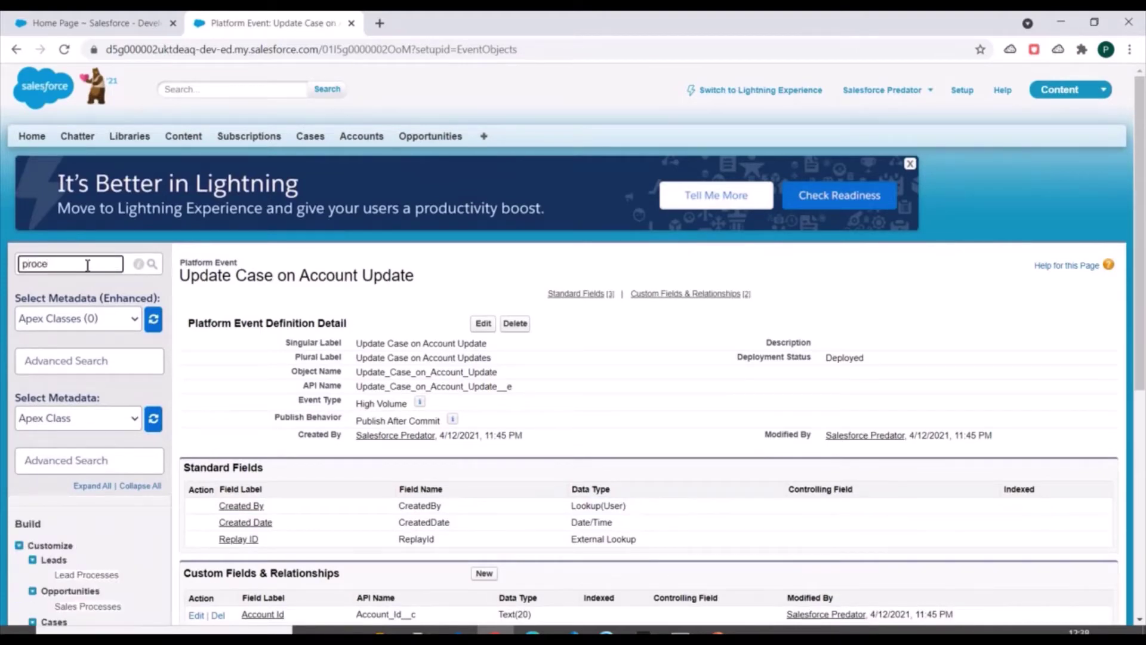
text(ss buil)
scroll(110, 359, down, 3)
click(100, 429)
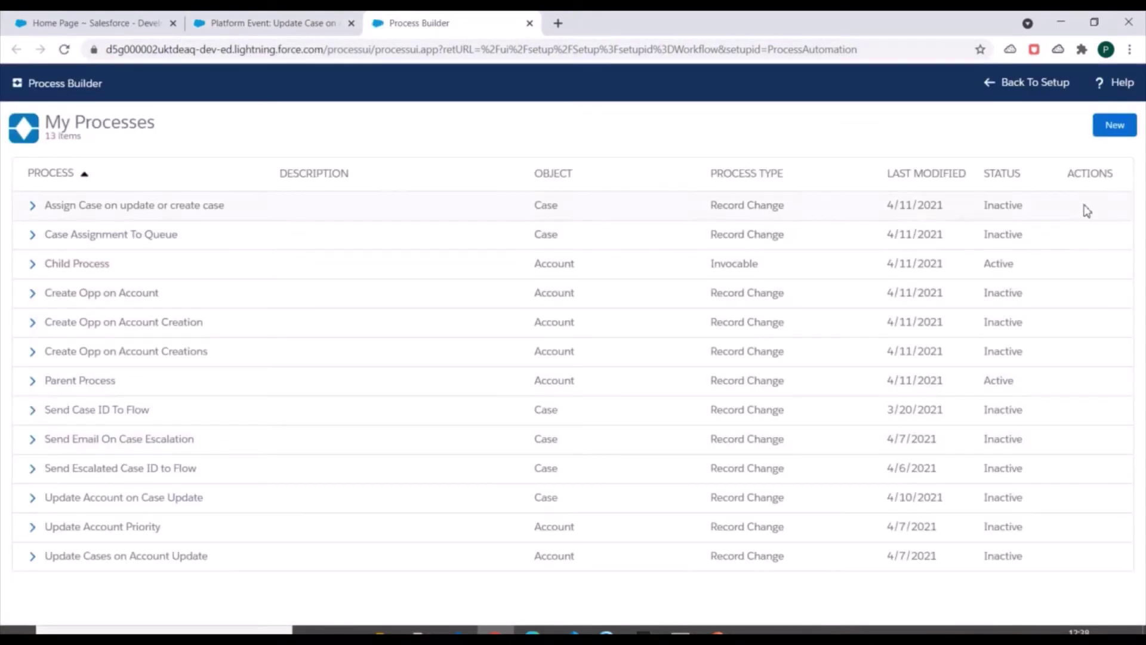
click(334, 24)
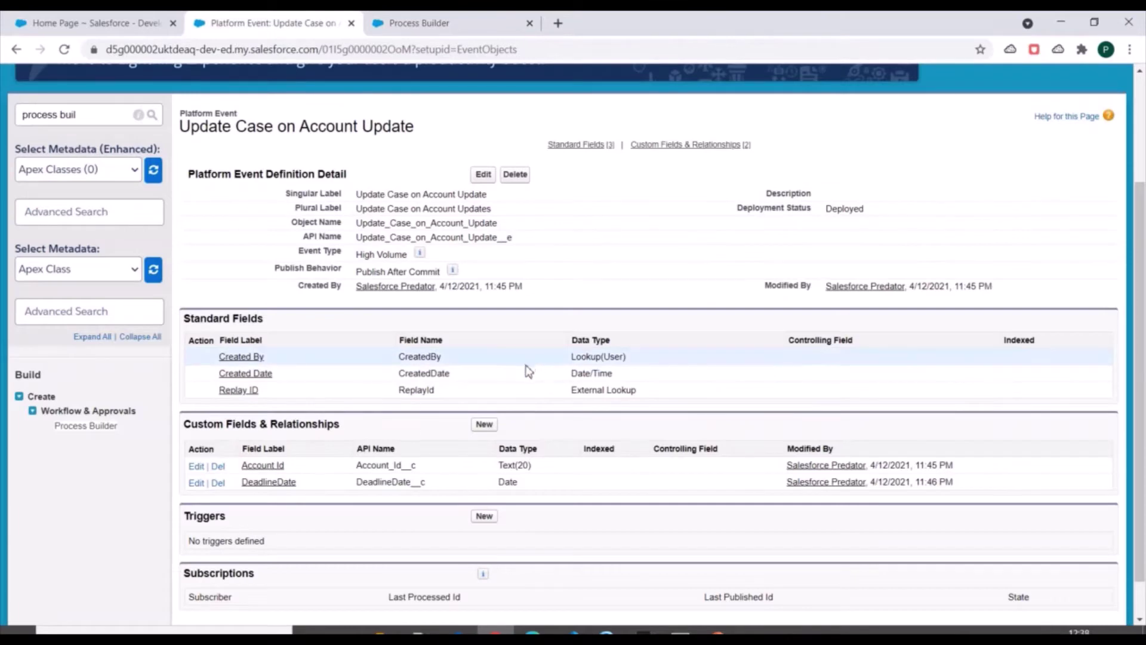
click(431, 15)
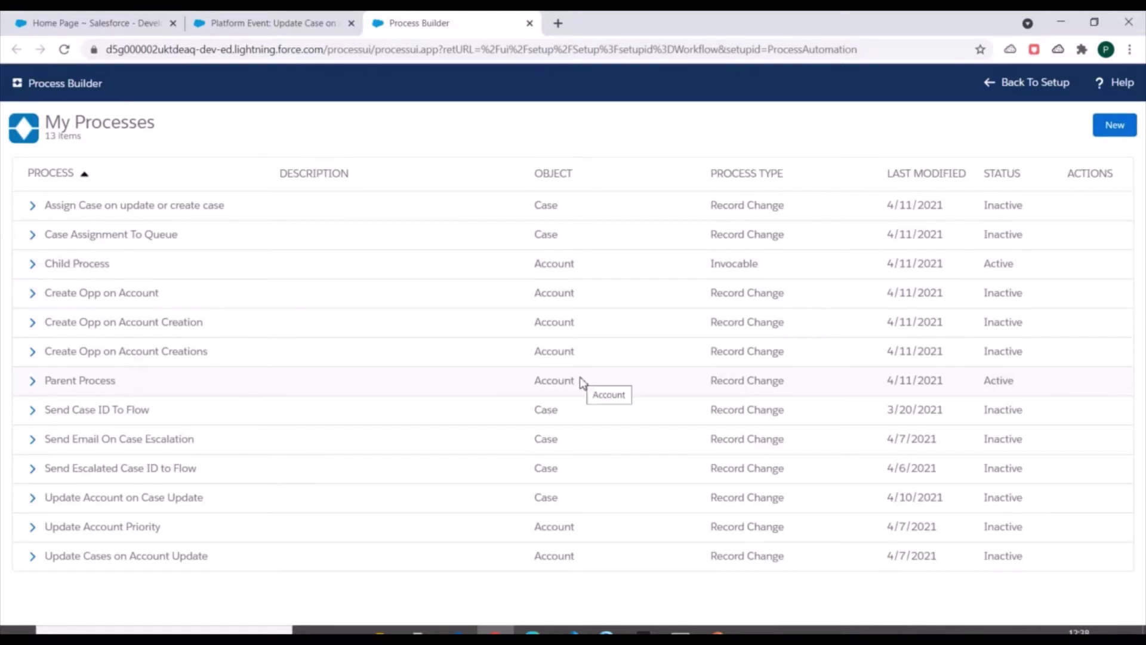
Deactivate the Parent Process and return to the full process list.
click(67, 384)
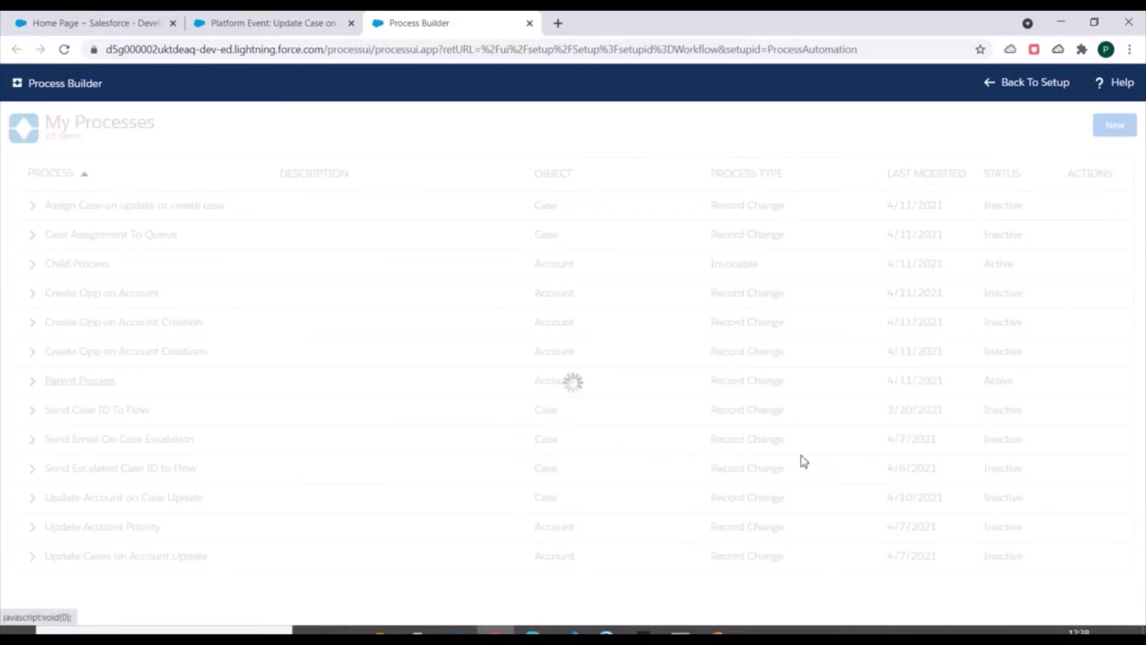
click(1018, 120)
click(768, 418)
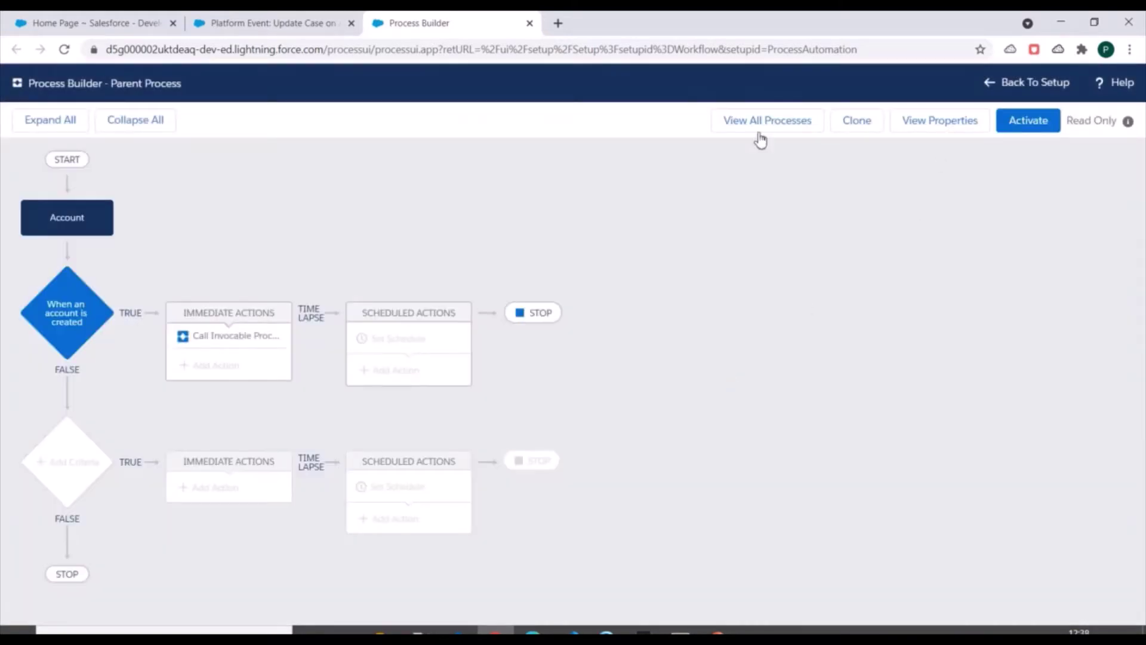
click(760, 140)
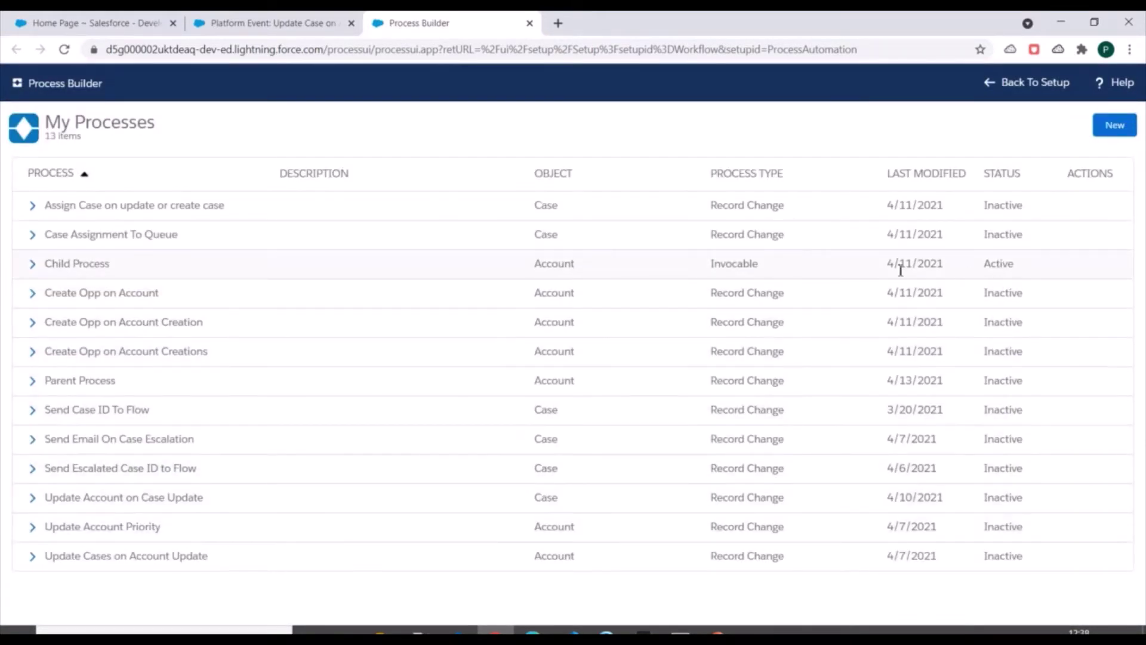
Deactivate the Child Process, then start a new process.
click(83, 264)
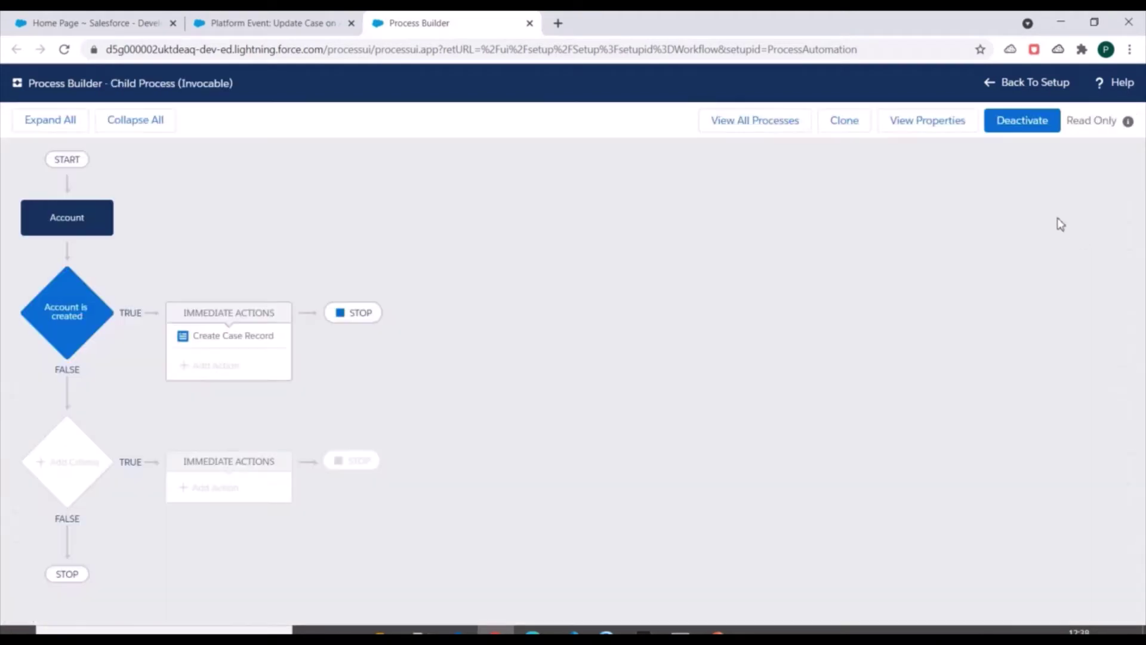
click(1017, 121)
click(786, 422)
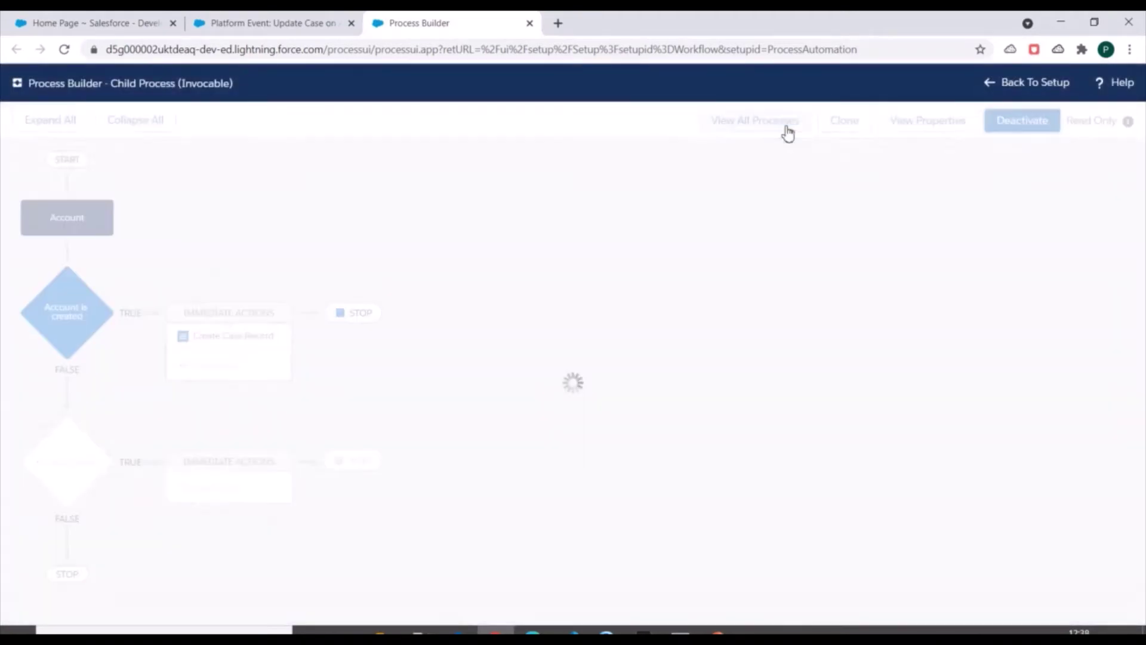
click(767, 123)
click(1096, 130)
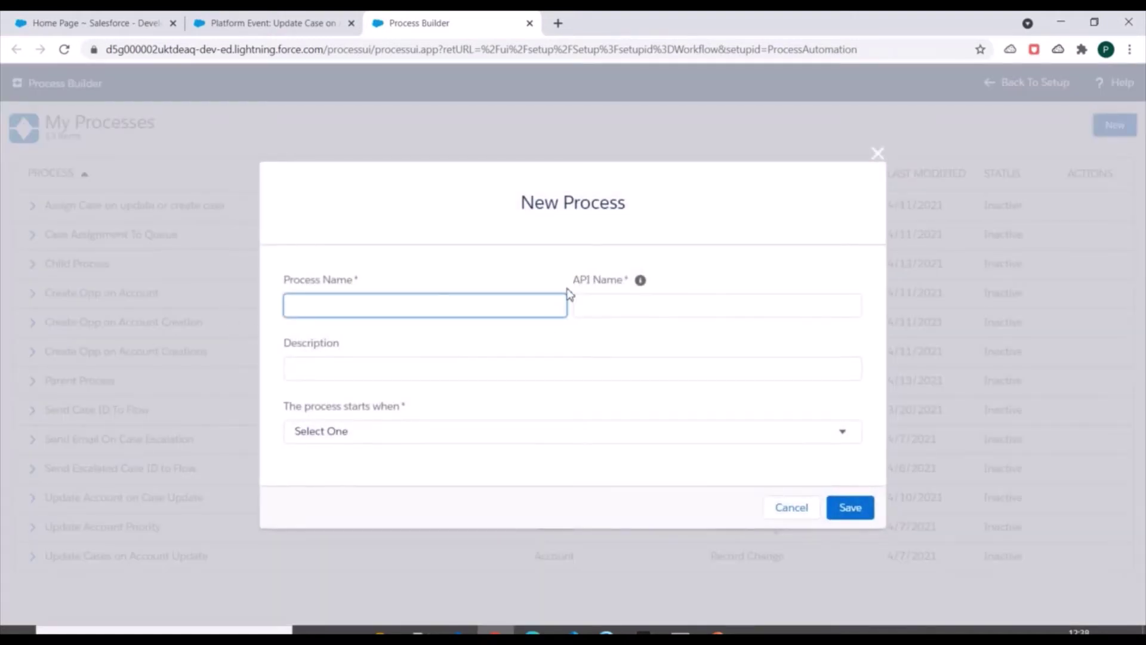
Save a new process named 'Publish Platform Event' that starts when a record changes.
text(Publish Platform Event)
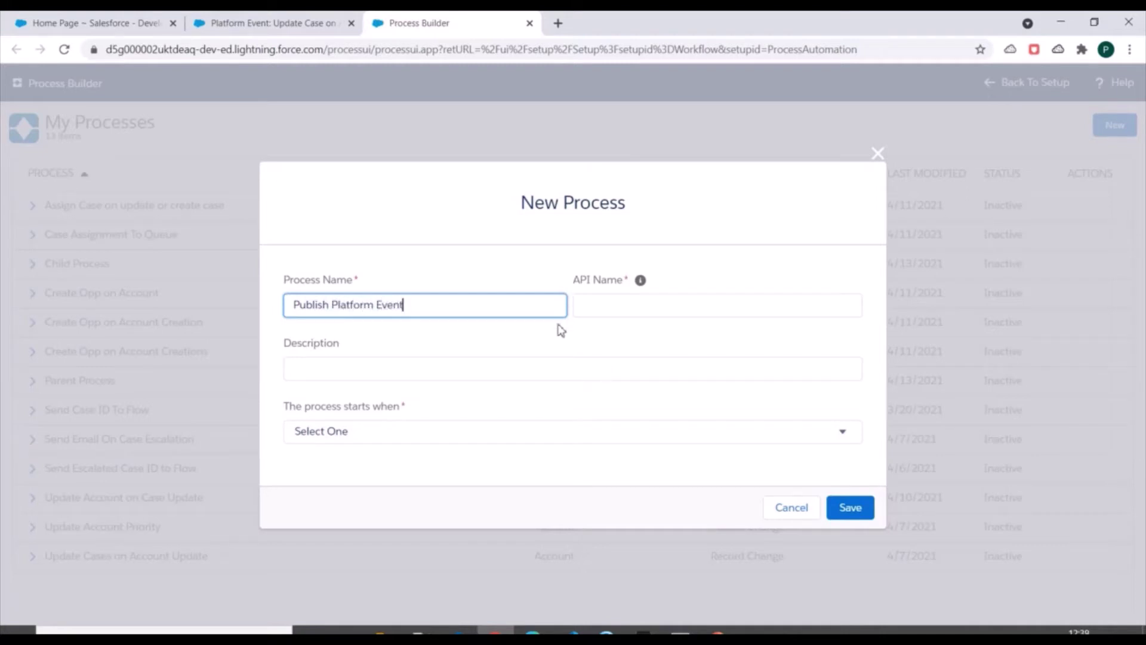
key(Tab)
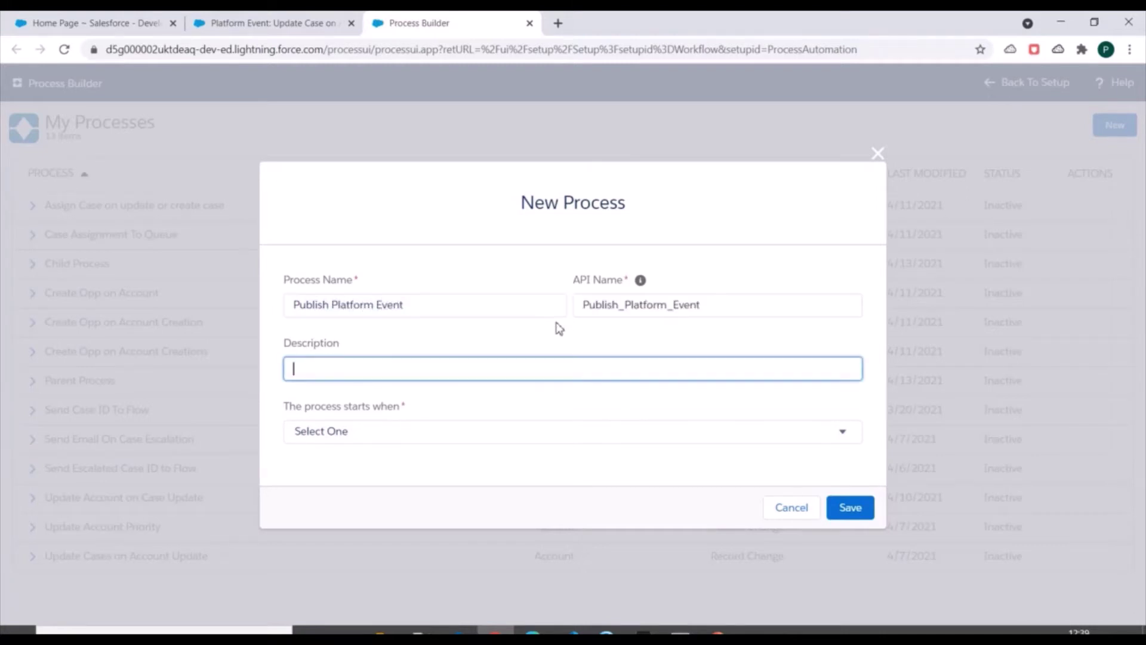
click(392, 432)
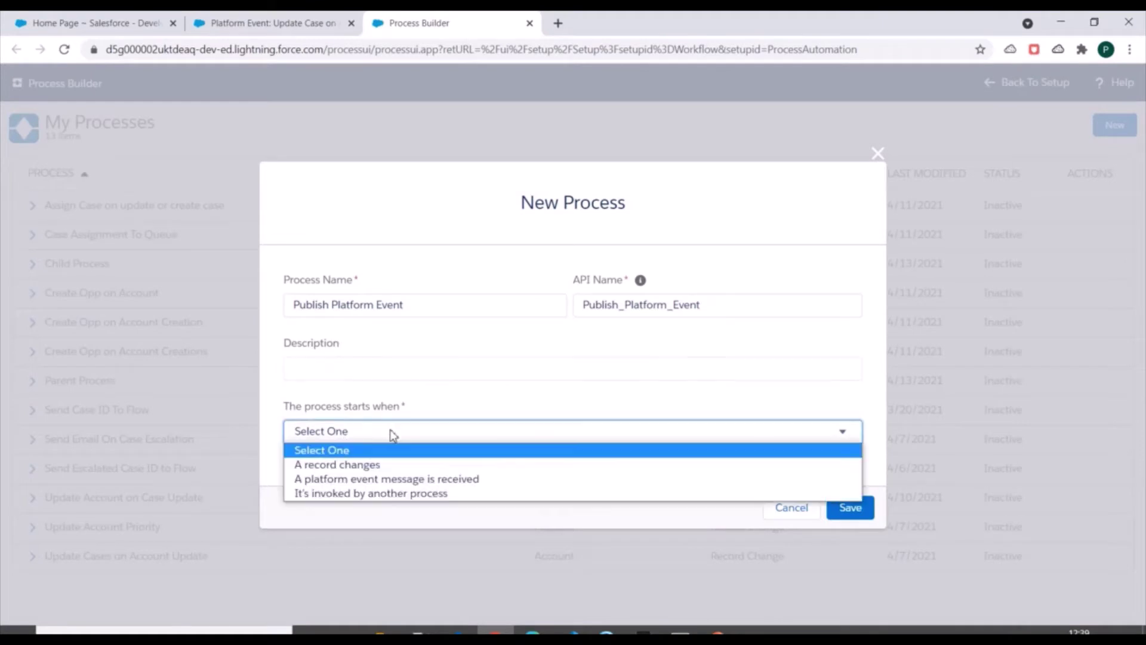
click(381, 465)
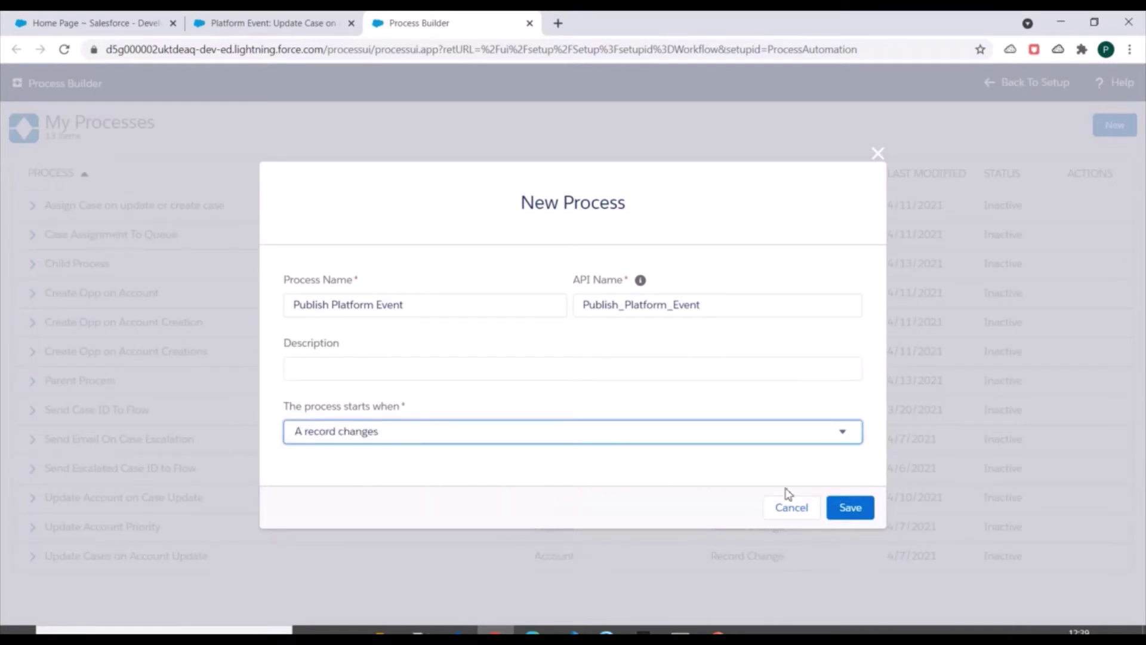
click(848, 508)
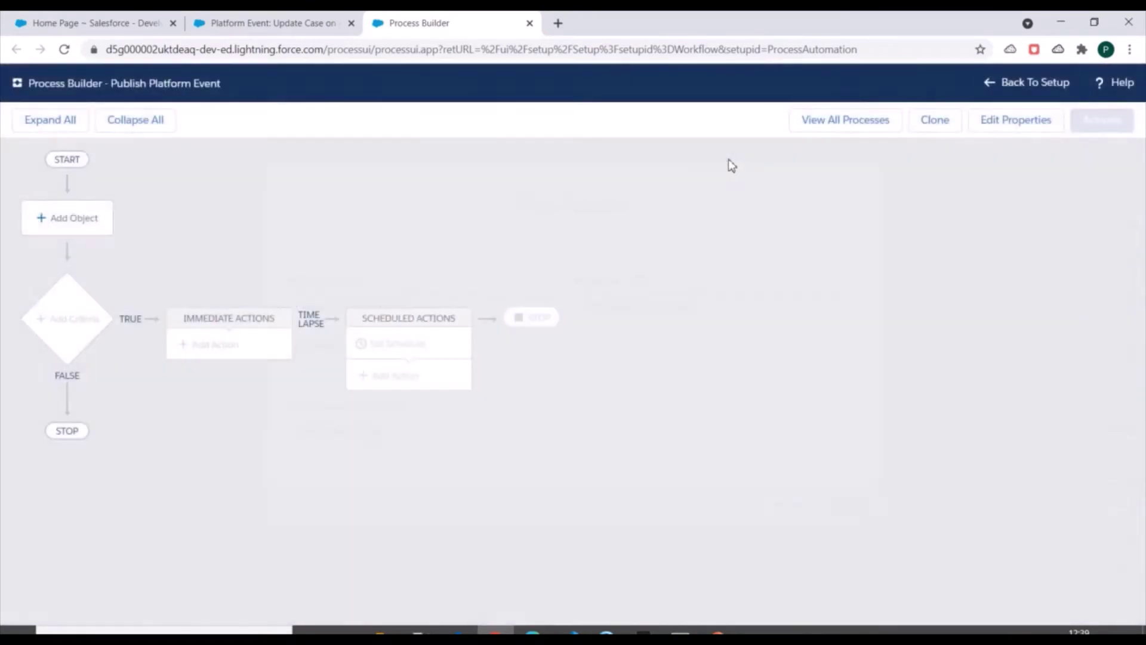
Set the process object to Account, firing when a record is created or edited, and save.
click(57, 222)
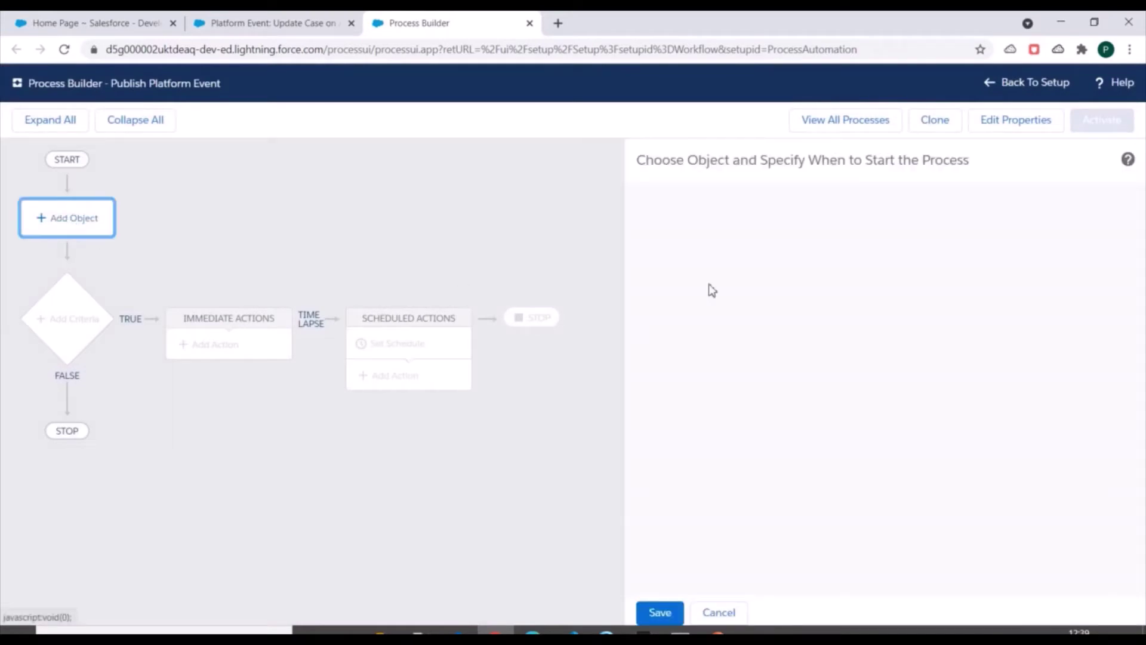
click(690, 230)
text(Account)
key(Return)
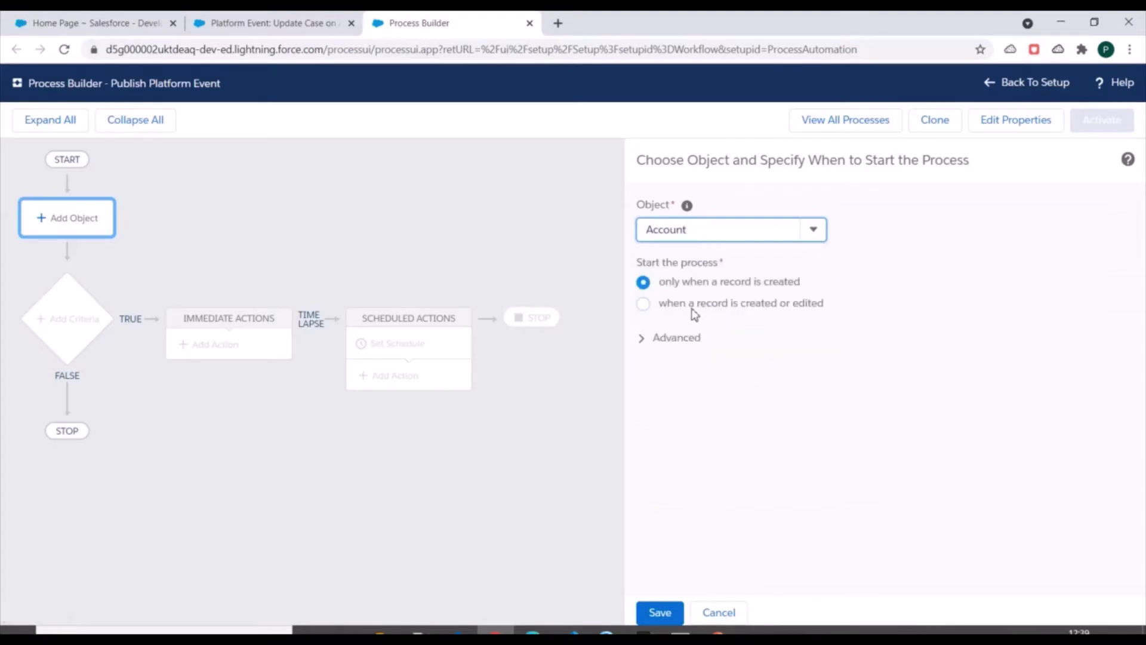
click(743, 316)
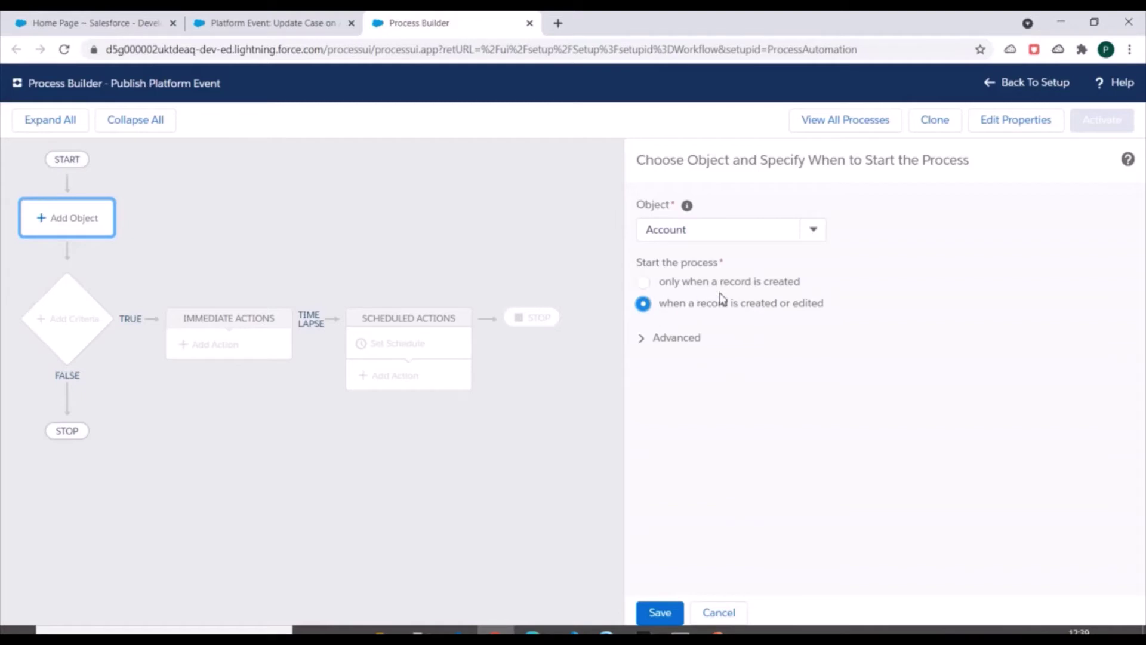
click(659, 613)
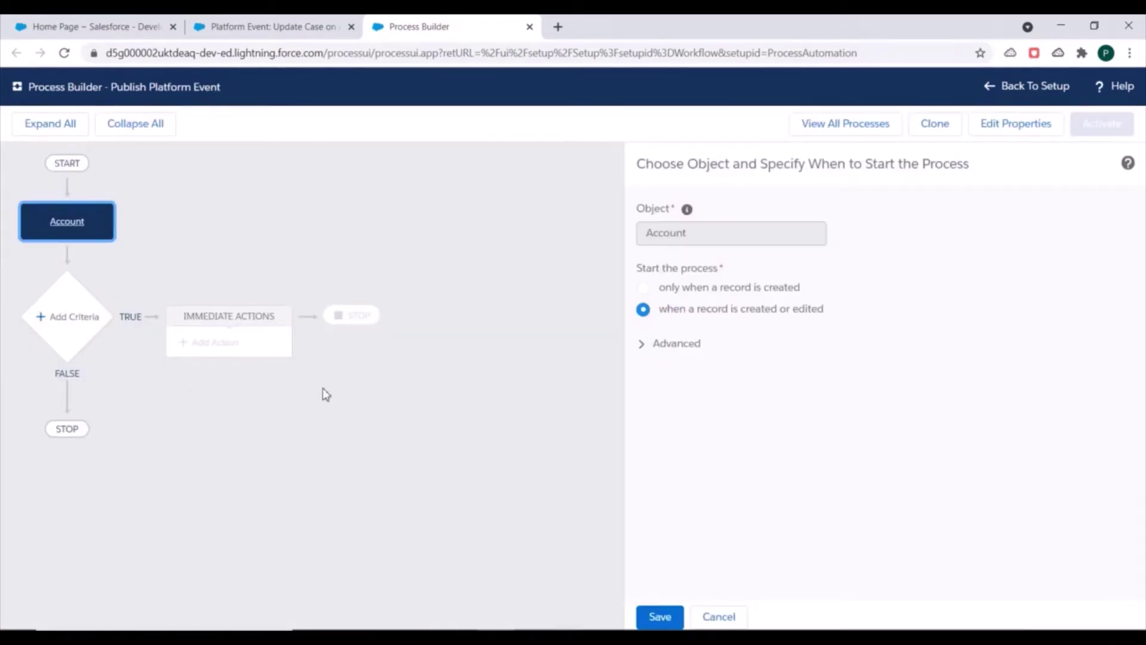
click(57, 323)
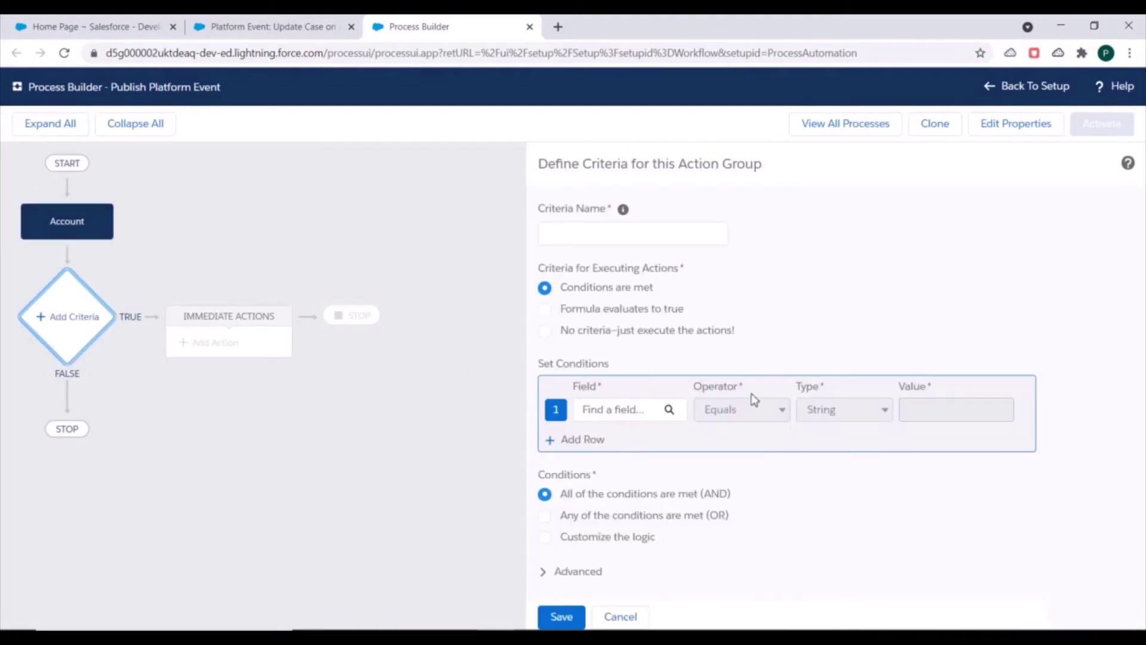
click(90, 26)
scroll(143, 241, up, 4)
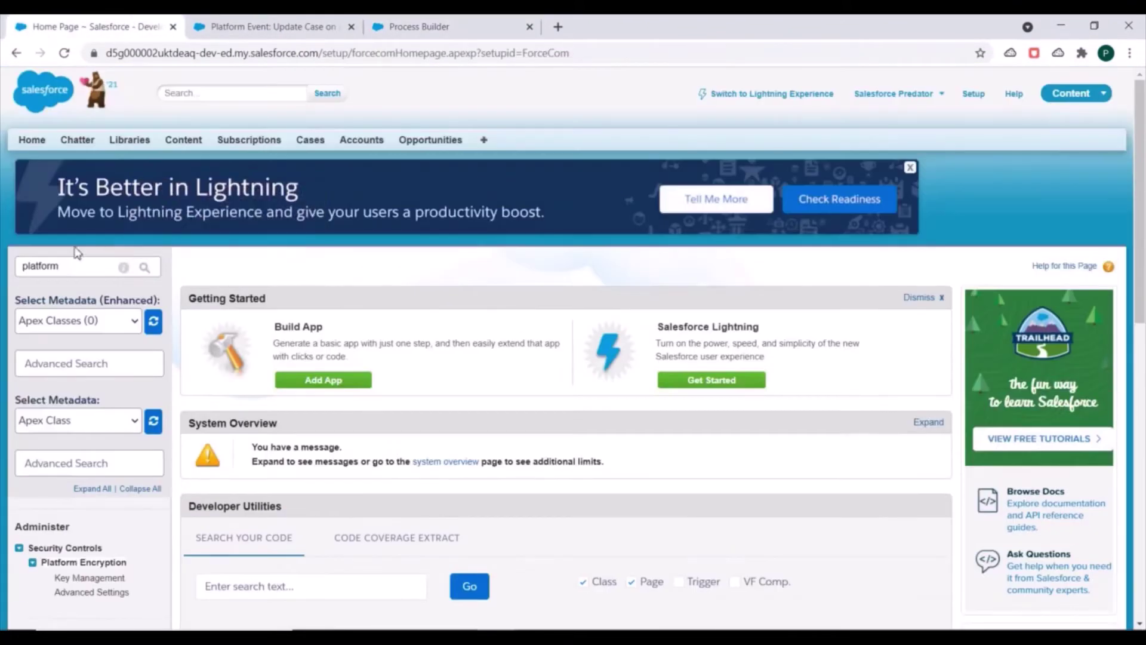
drag(79, 266, 5, 272)
click(6, 274)
drag(82, 265, 3, 265)
text(accoun)
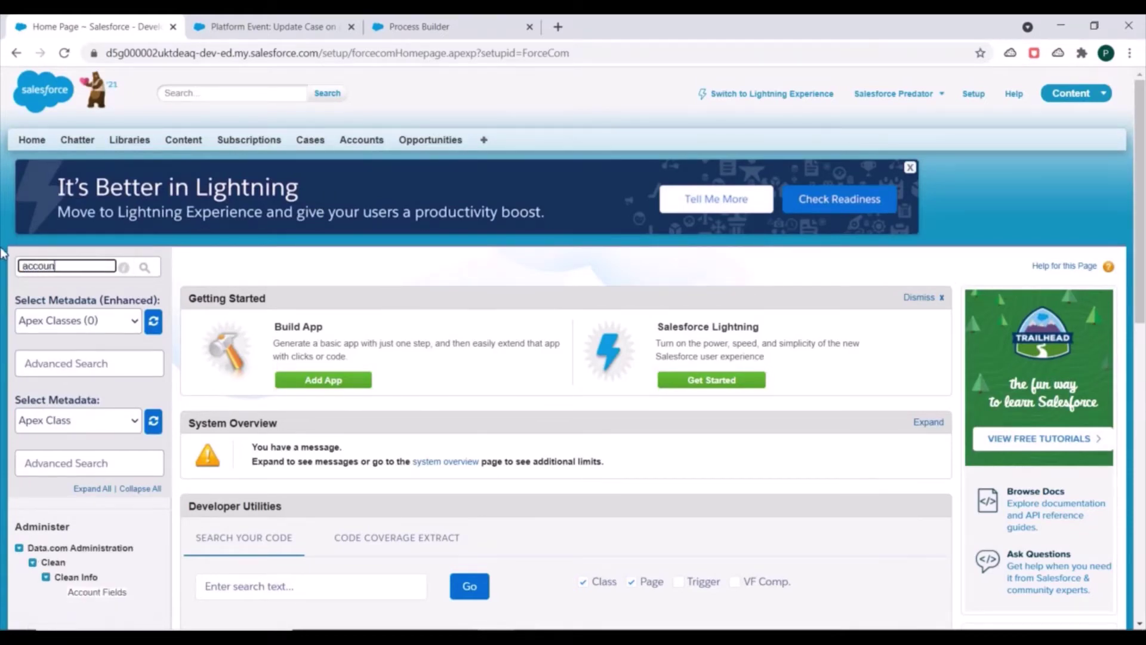
scroll(90, 358, down, 6)
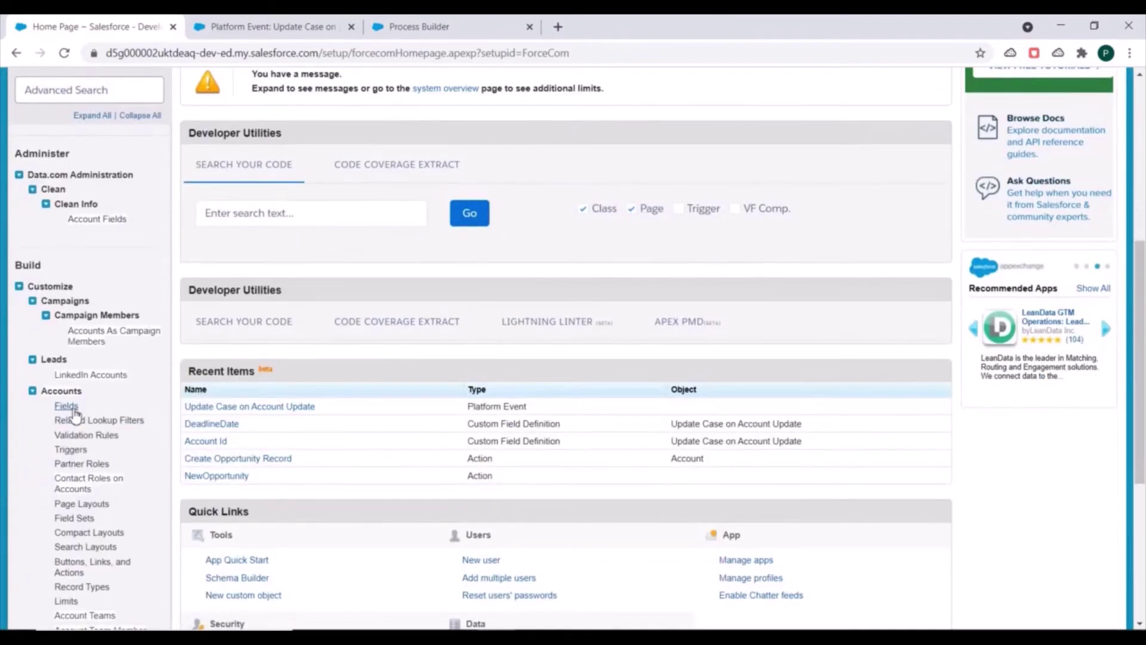
ctrl+click(66, 405)
scroll(84, 126, up, 4)
drag(76, 115, 3, 114)
text(ca)
scroll(90, 239, down, 3)
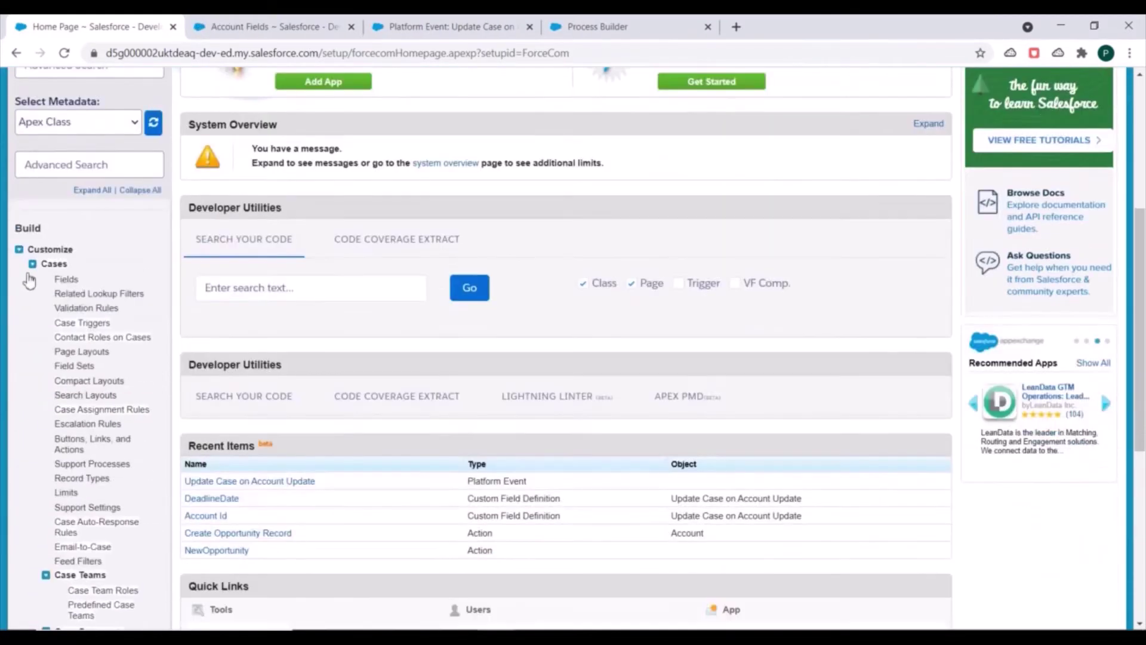
ctrl+click(66, 279)
click(268, 26)
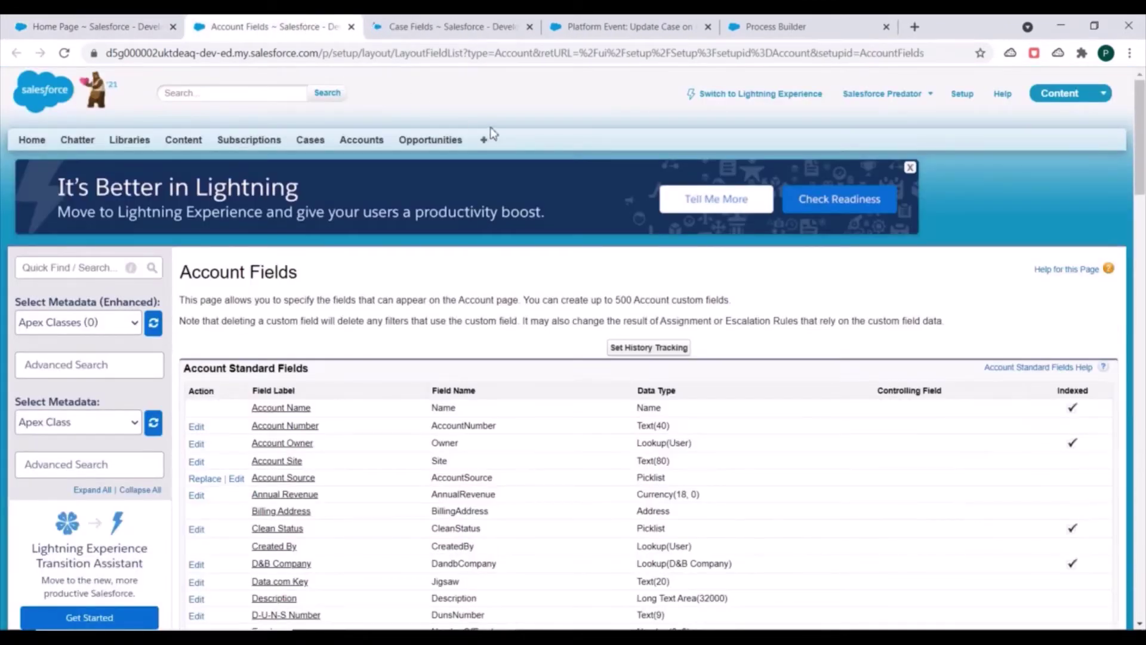
scroll(506, 279, down, 20)
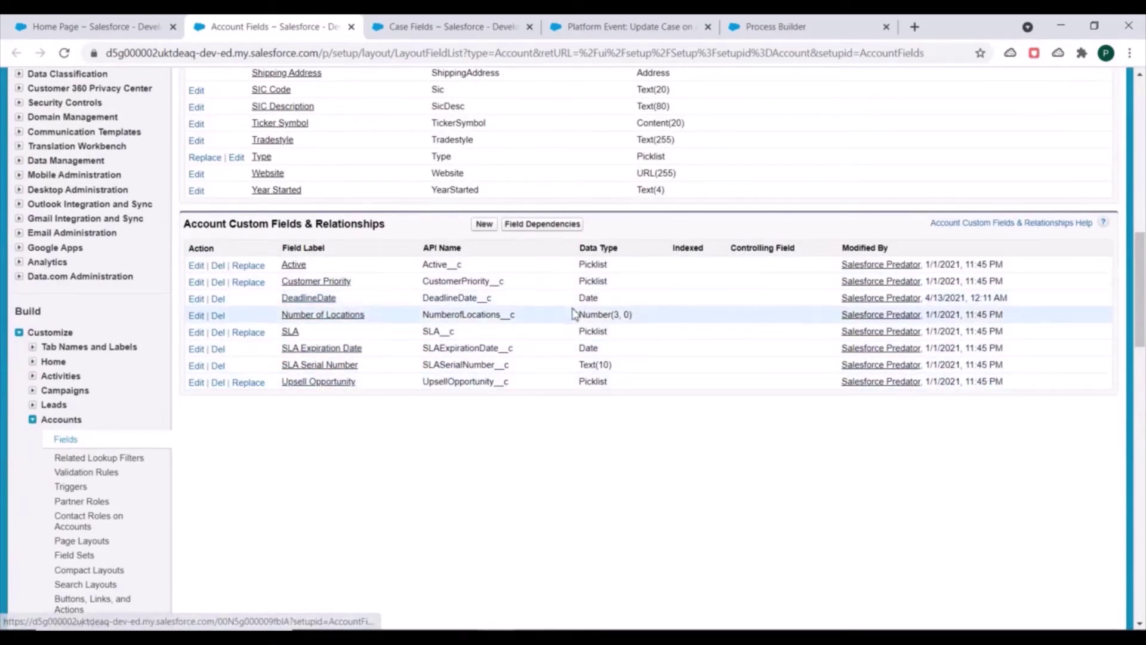
click(418, 24)
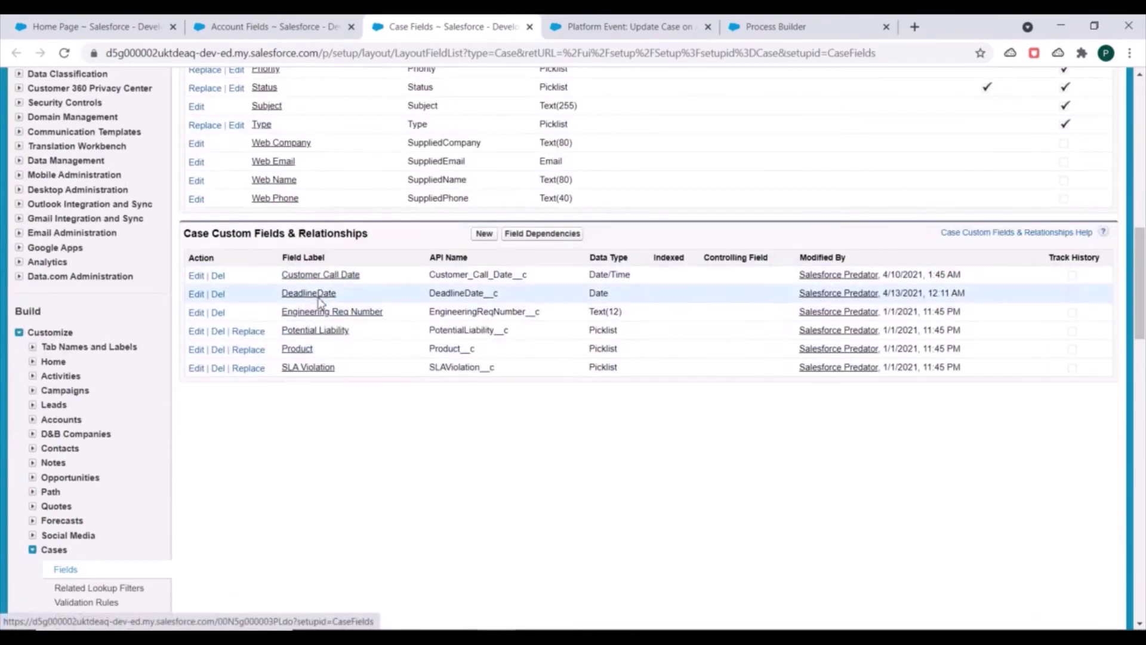
scroll(358, 304, up, 5)
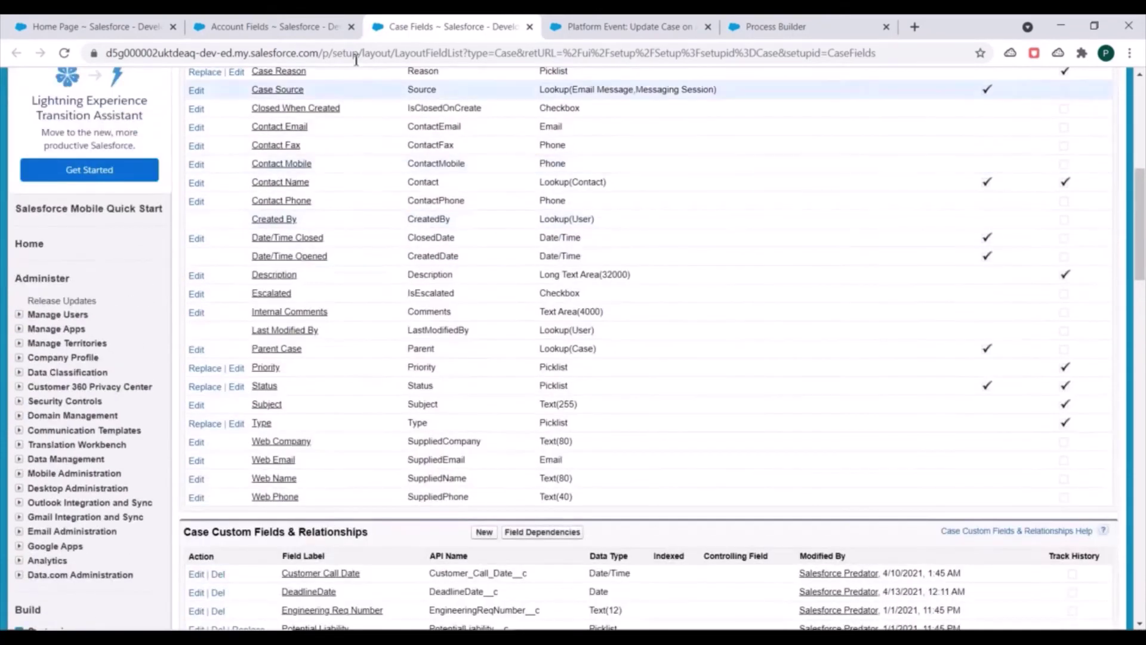
click(354, 27)
click(352, 27)
click(429, 26)
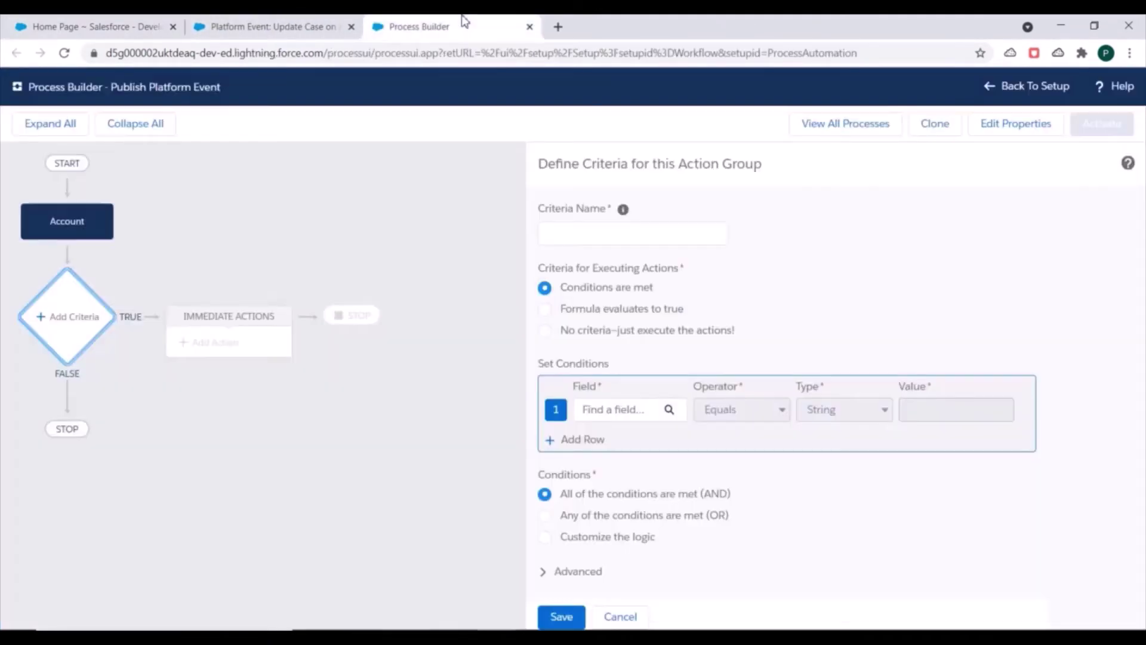
Name the criteria 'Account is updated' and choose 'Formula evaluates to true'.
click(73, 306)
click(597, 229)
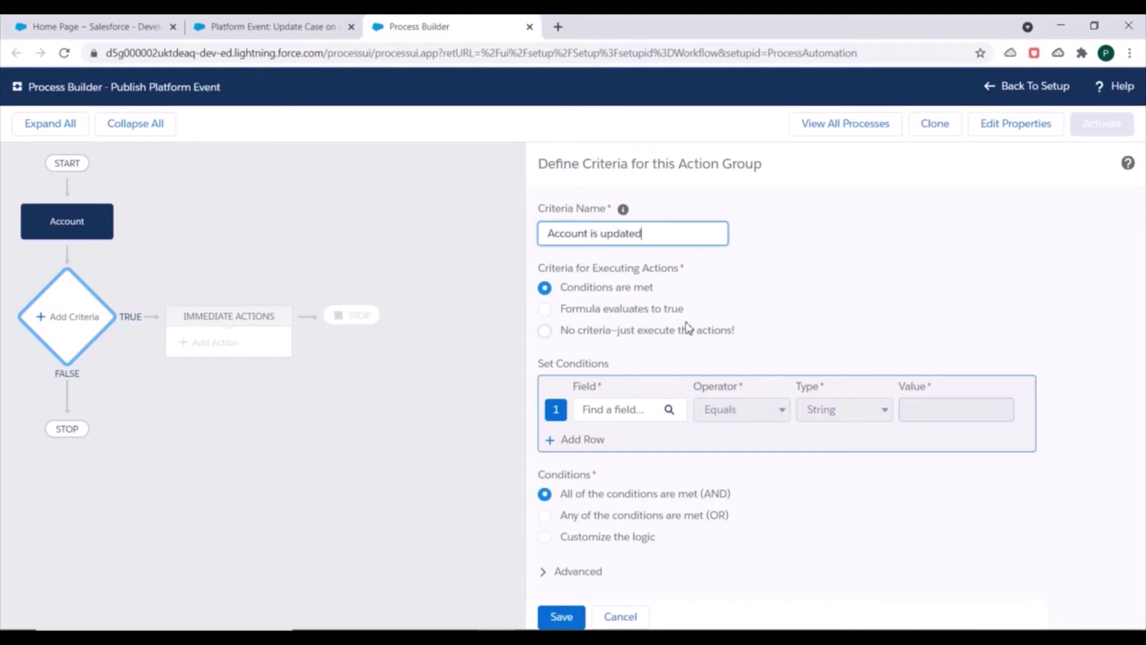
click(567, 266)
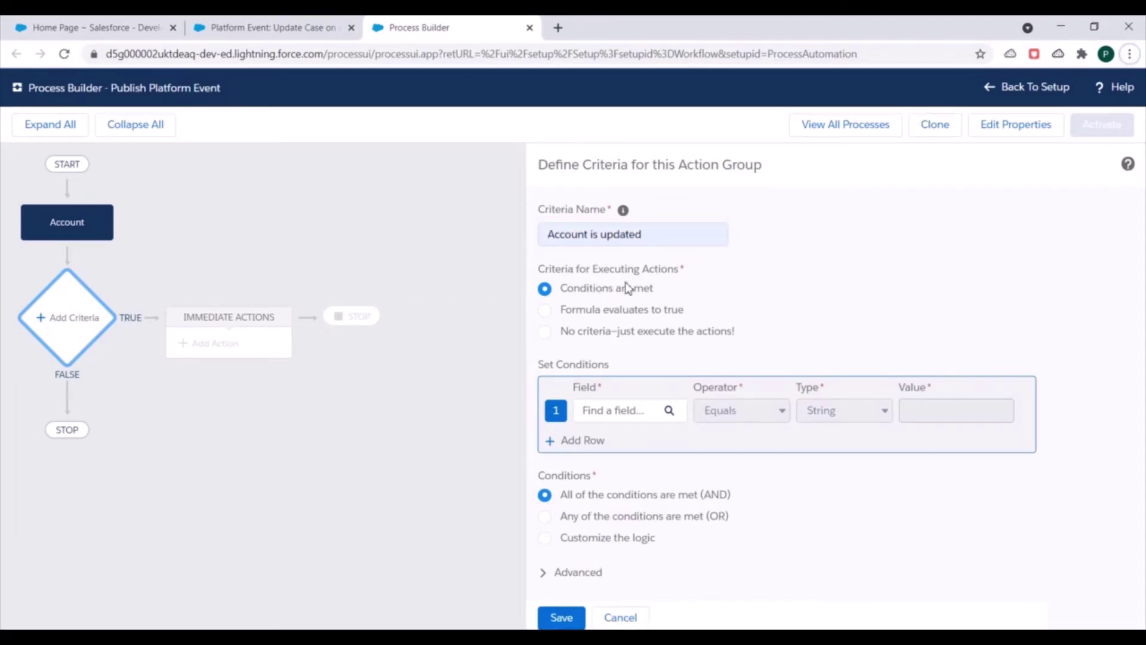
click(545, 310)
click(621, 446)
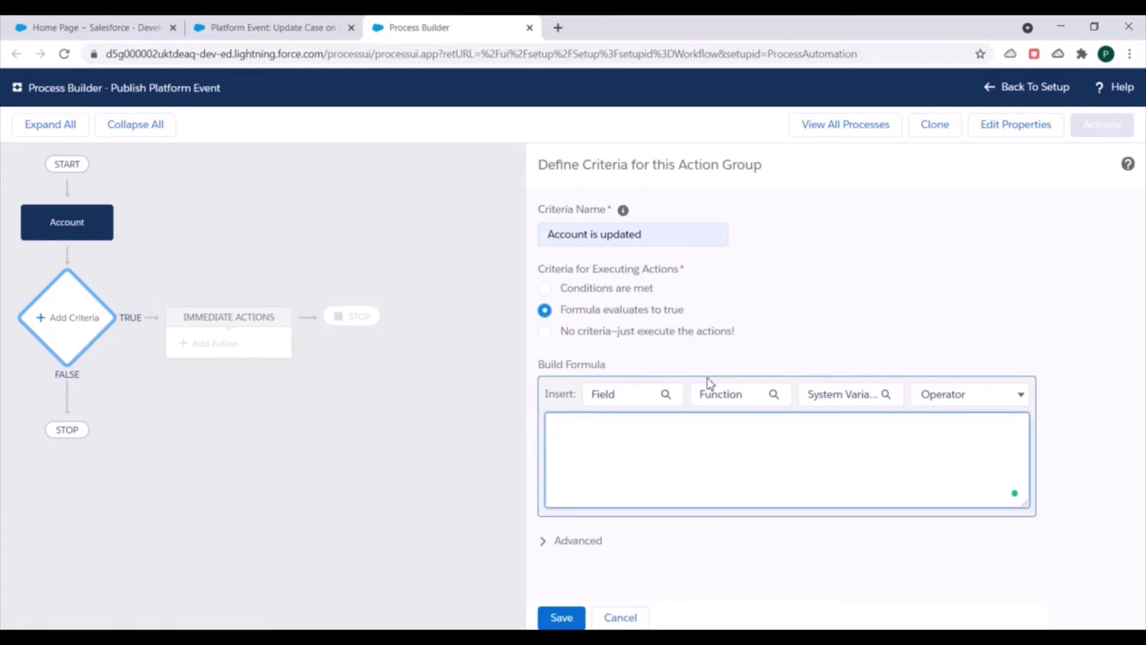
Begin the criteria formula as AND(NOT(ISNEW()) using the Logical ISNEW function.
click(723, 394)
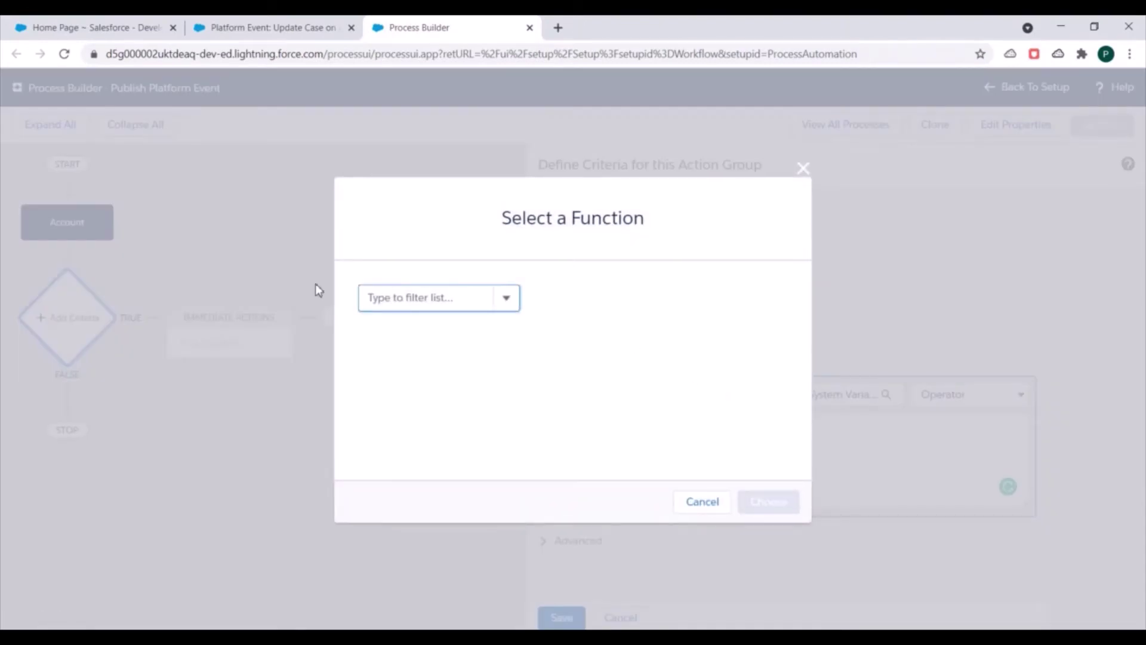
text(Io)
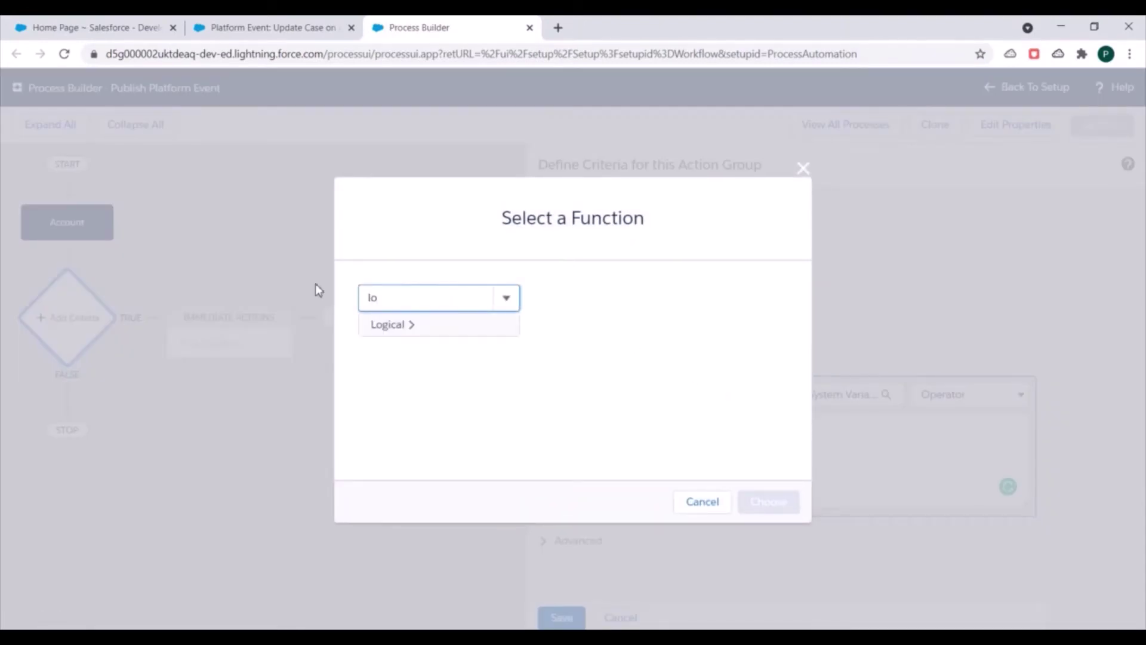
click(411, 334)
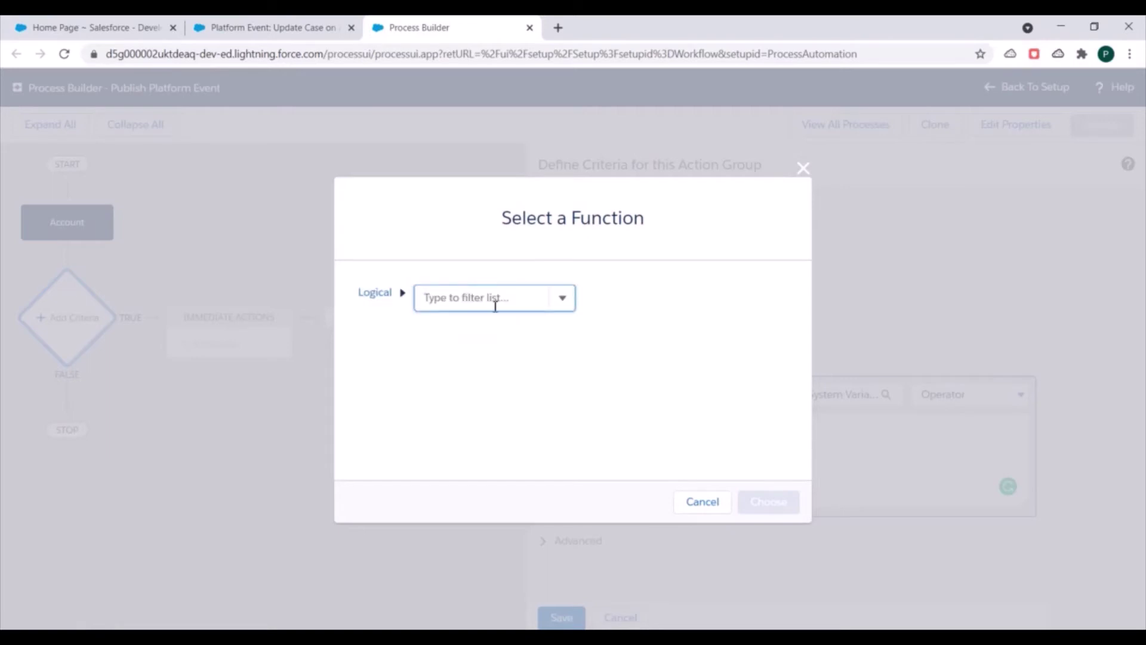
text(Isnew)
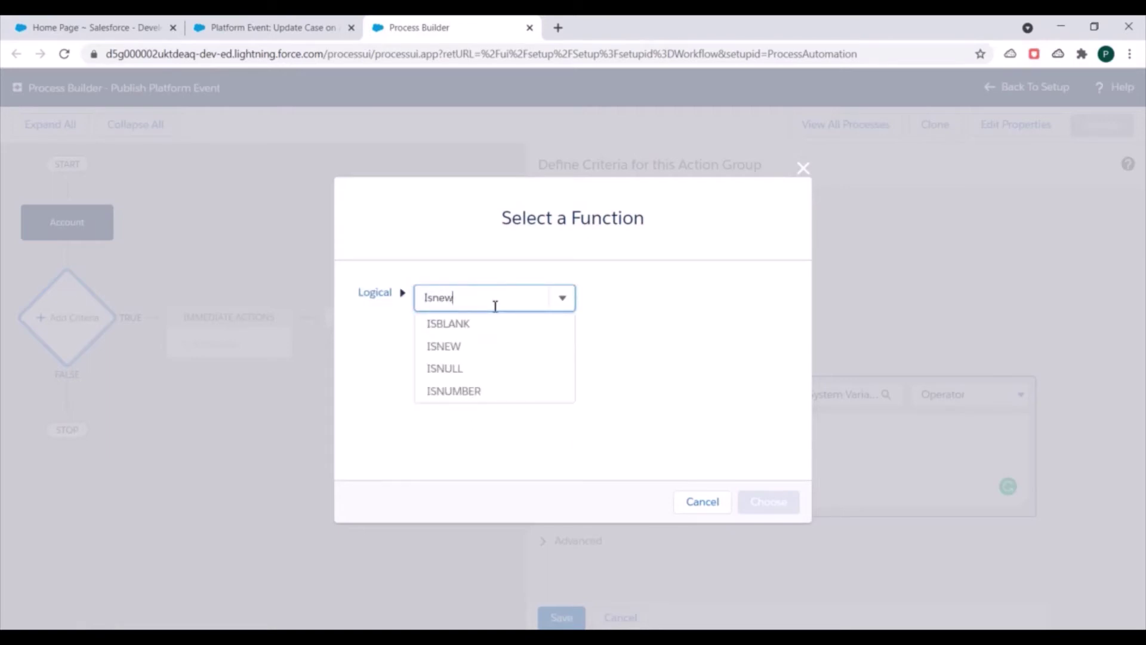
click(448, 324)
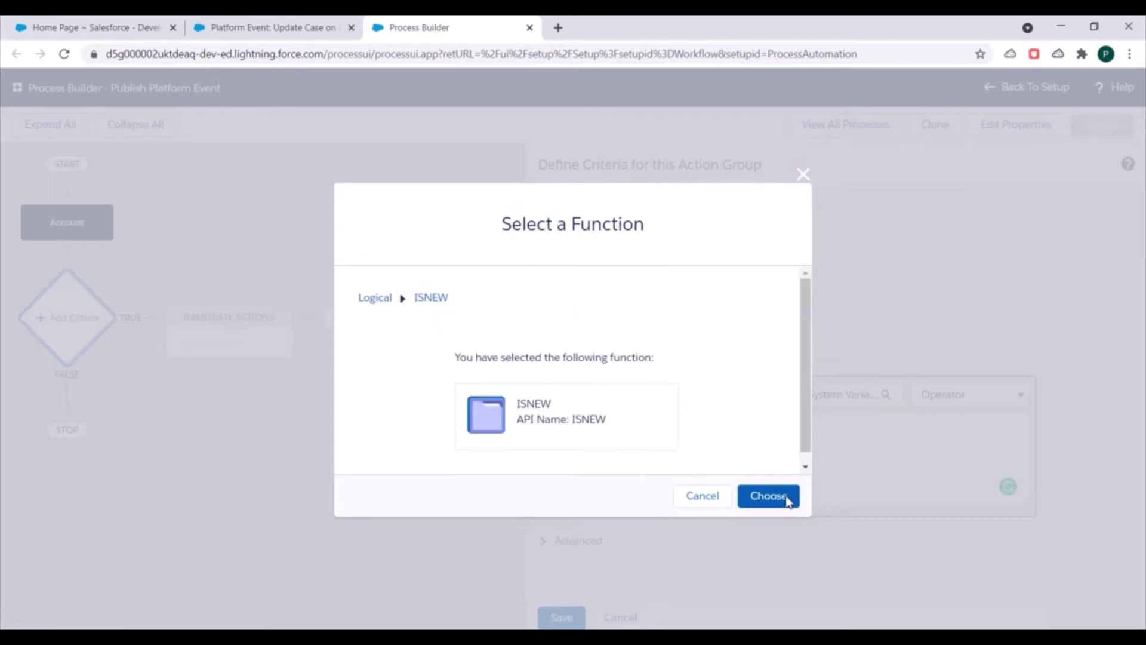
click(768, 495)
click(557, 428)
text(AND()
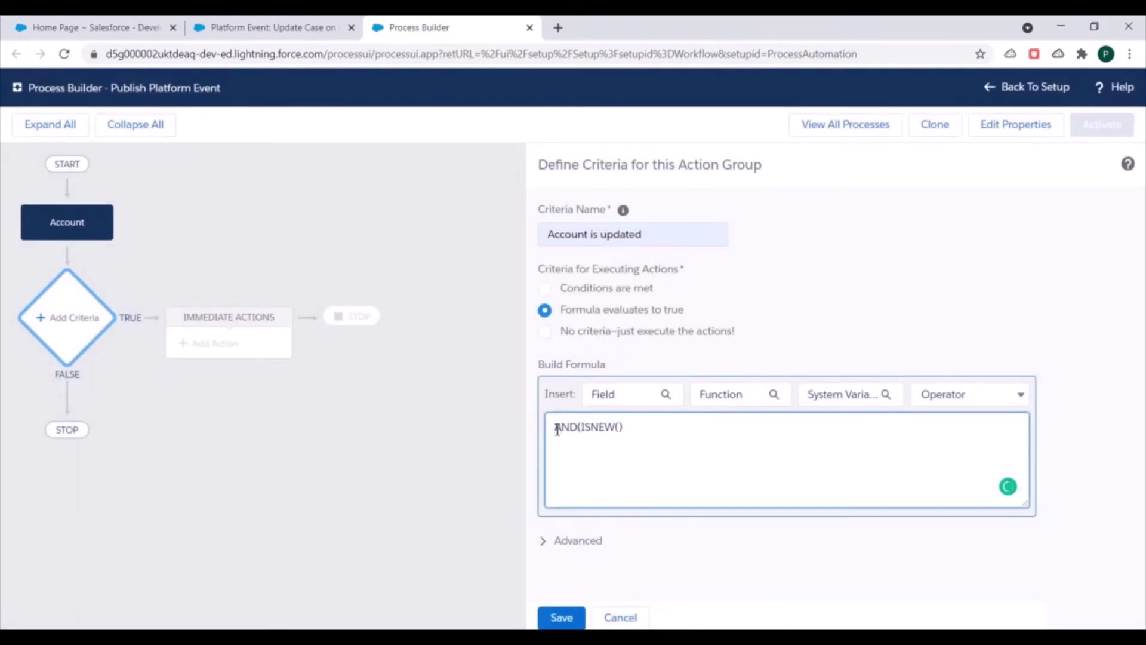
text(NOT()
Add the ISCHANGED function from the Advanced category to the formula.
click(719, 394)
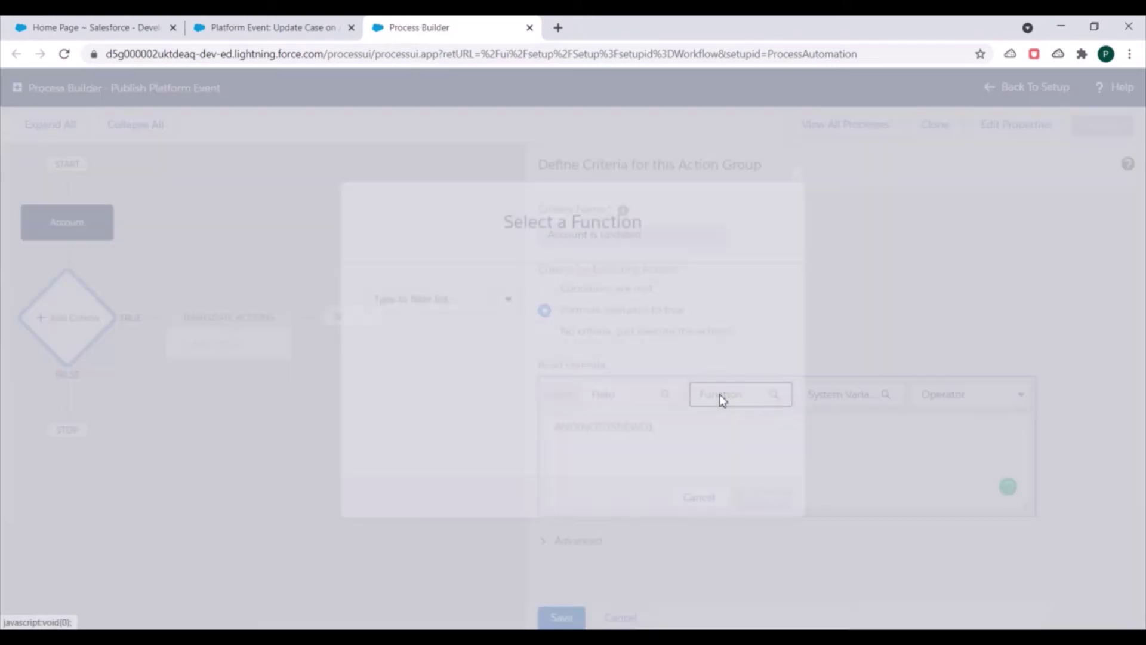
click(435, 297)
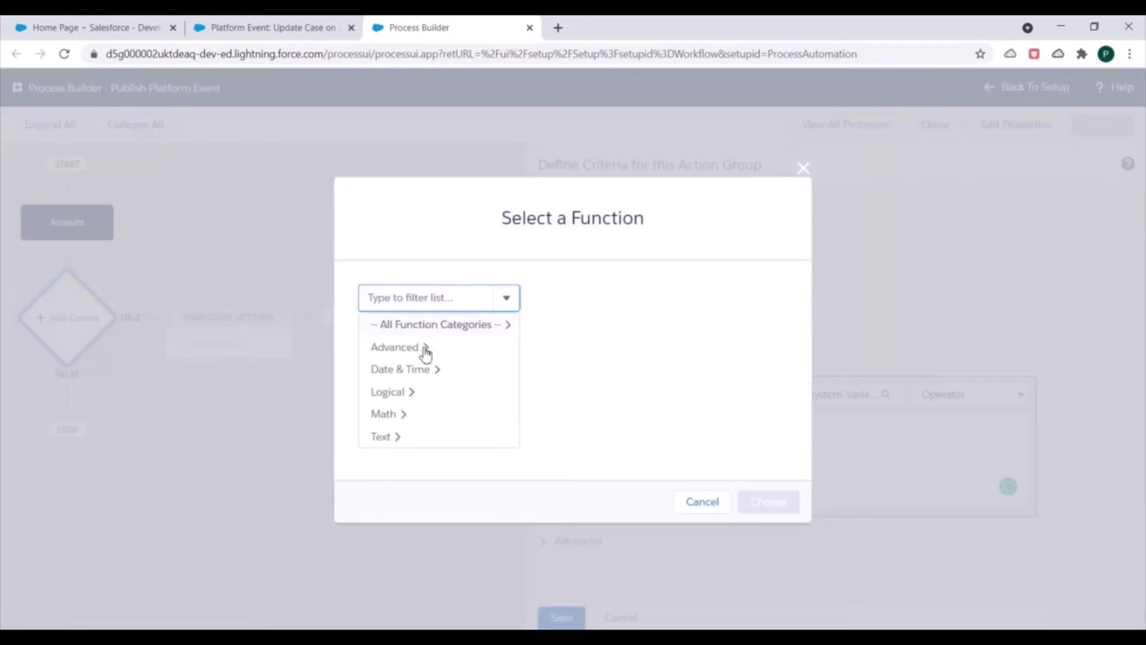
click(416, 353)
text(Is)
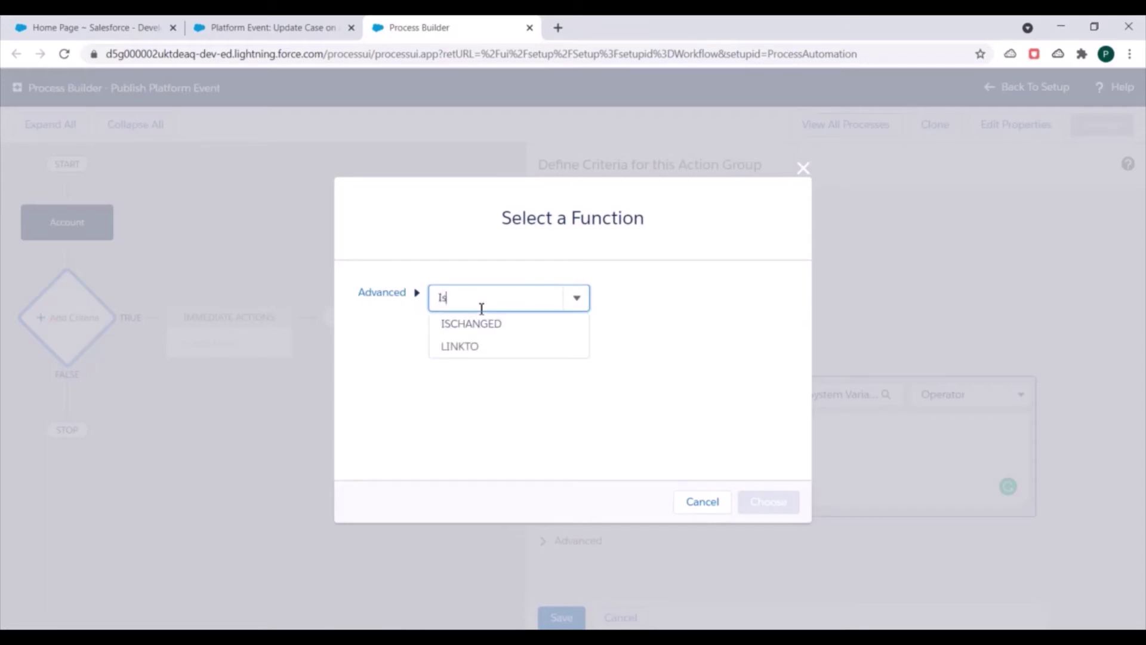
click(473, 324)
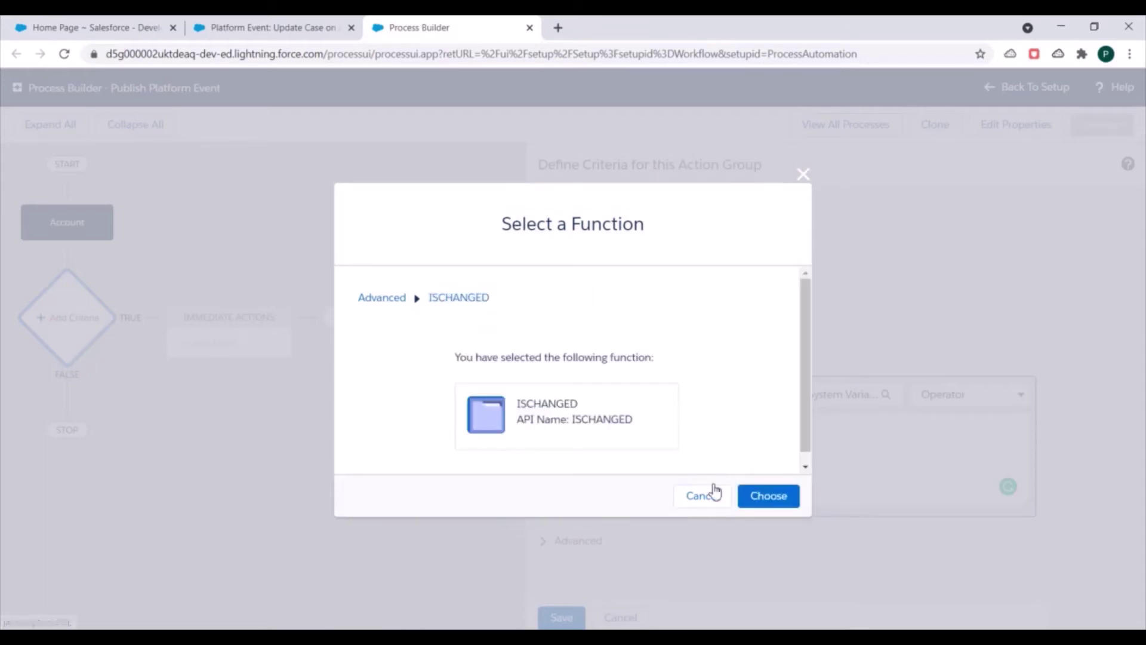
click(770, 497)
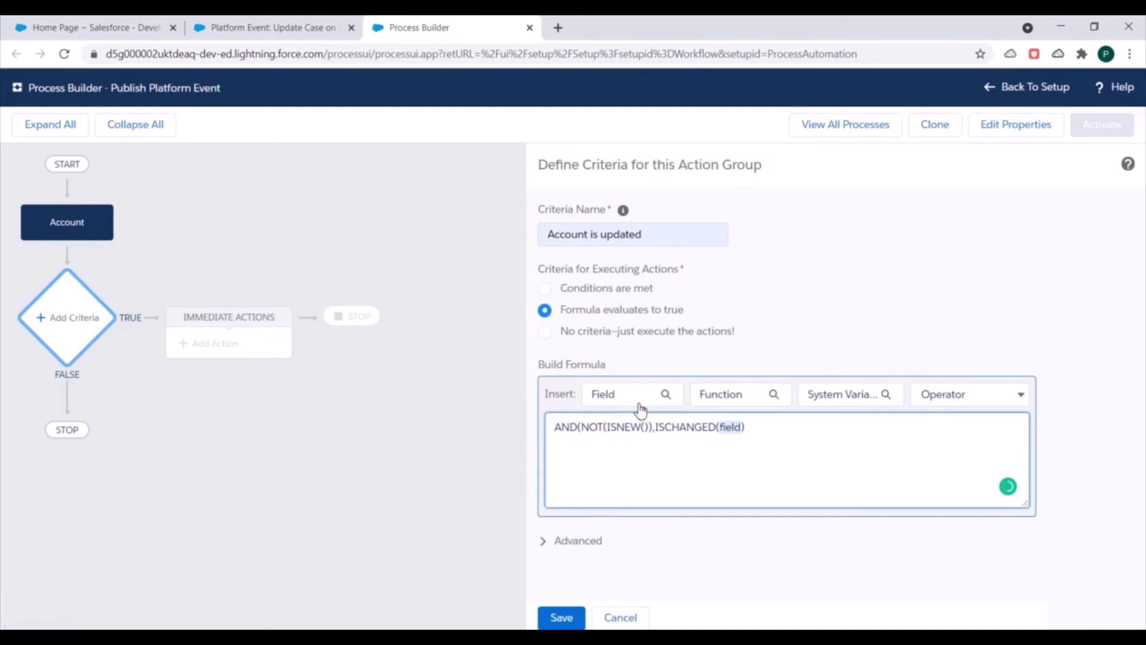
Insert the Account DeadlineDate field into ISCHANGED and delete the leftover 'field' placeholder.
click(638, 394)
click(473, 304)
text(d)
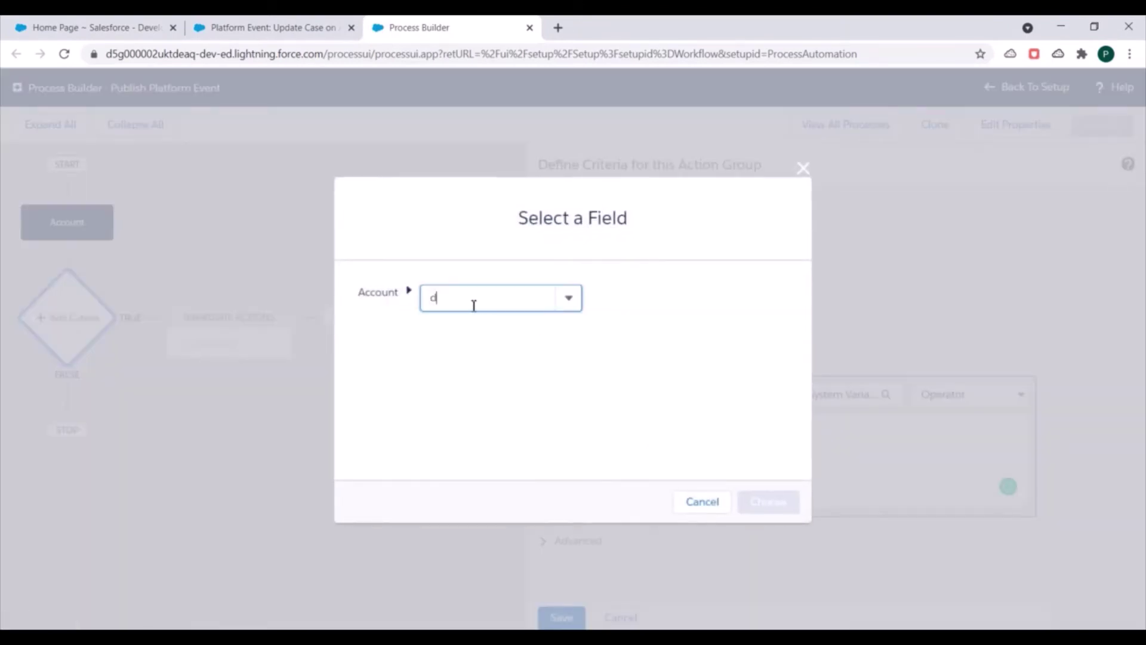
text(ead)
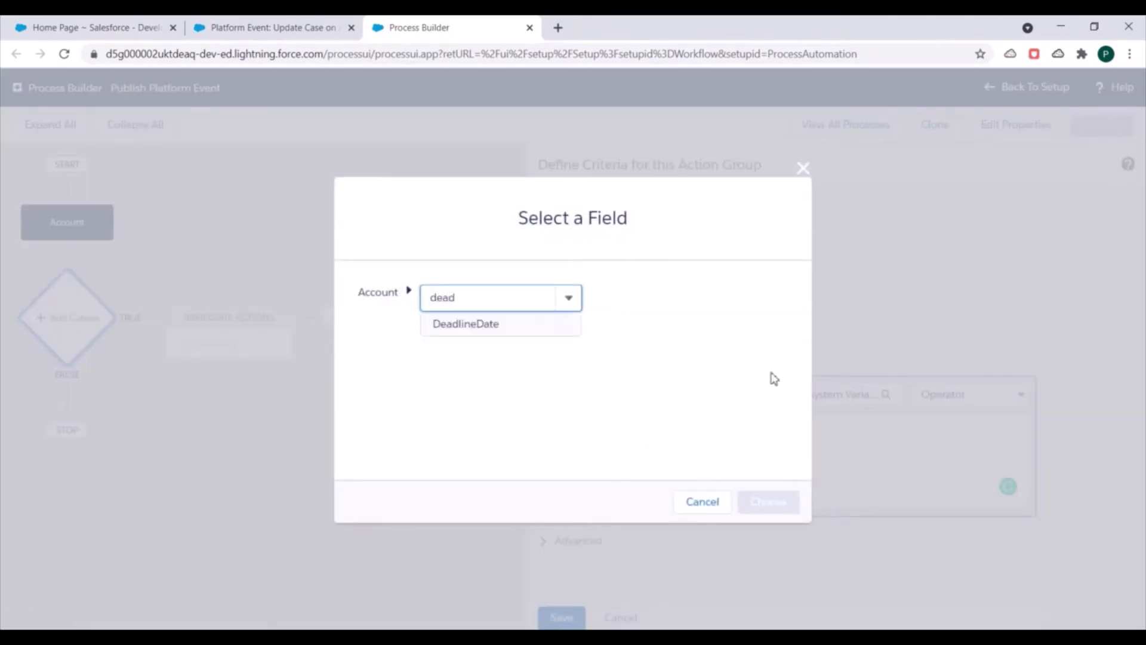
click(509, 324)
click(770, 499)
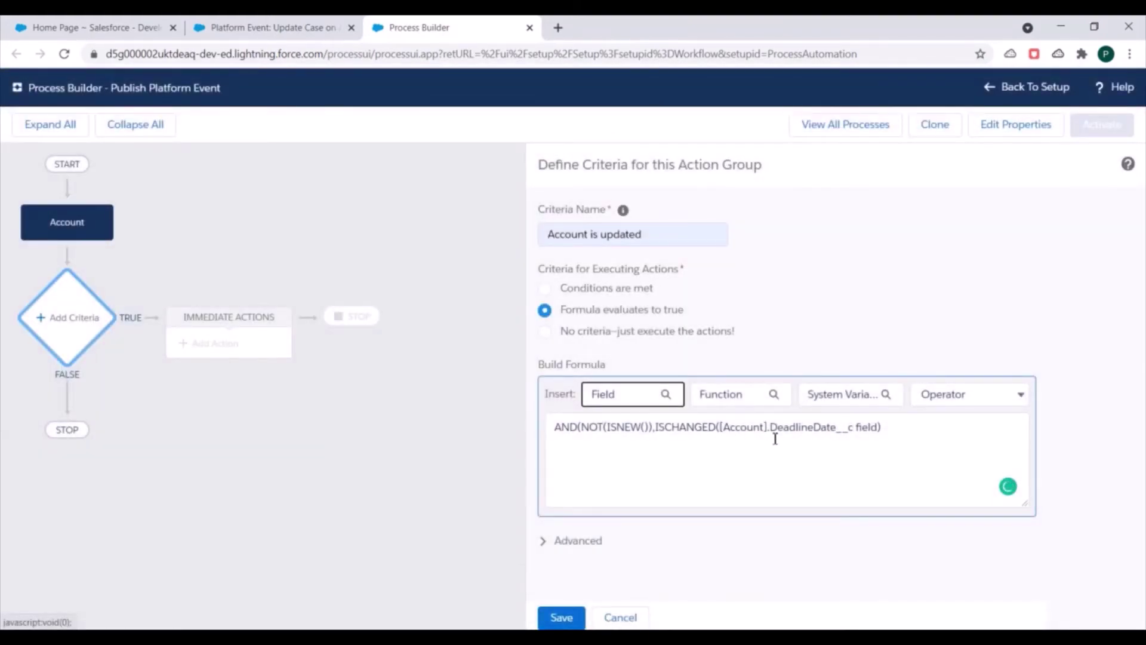
double_click(870, 437)
key(BackSpace)
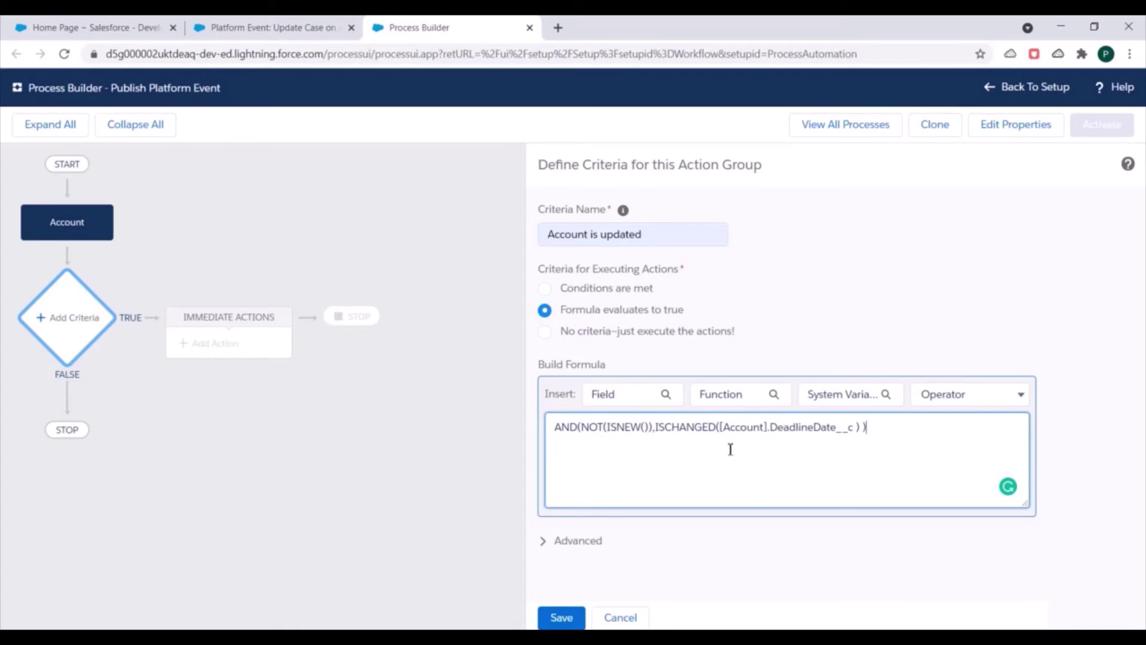
double_click(787, 427)
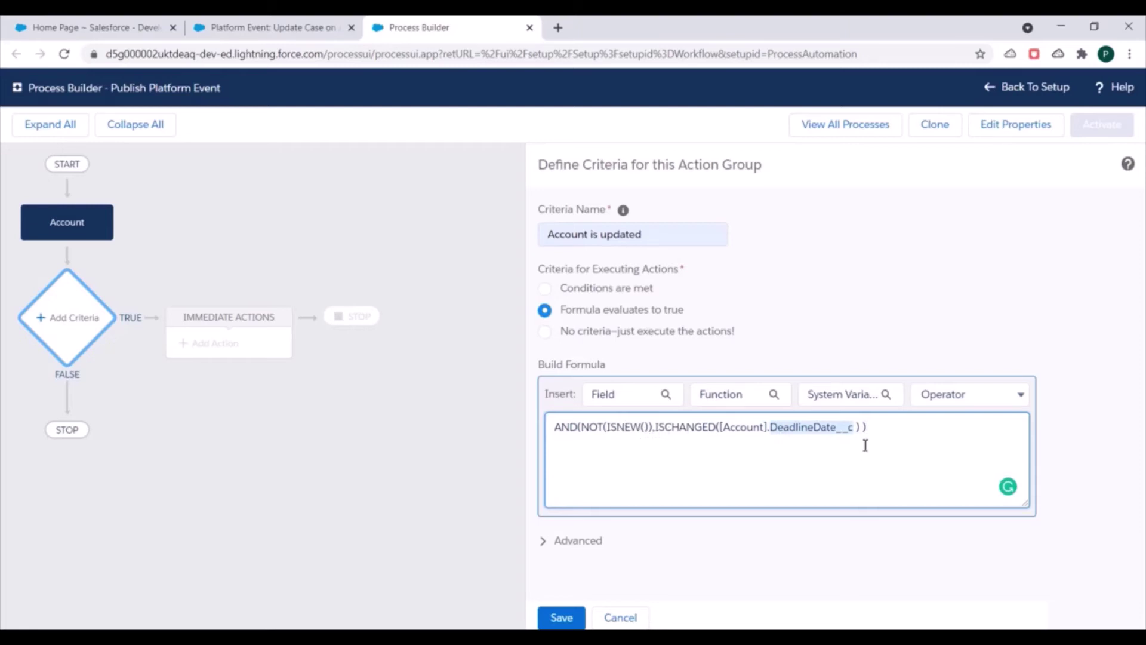
click(876, 426)
Save the 'Account is updated' criteria and add a Create a Record immediate action.
click(560, 618)
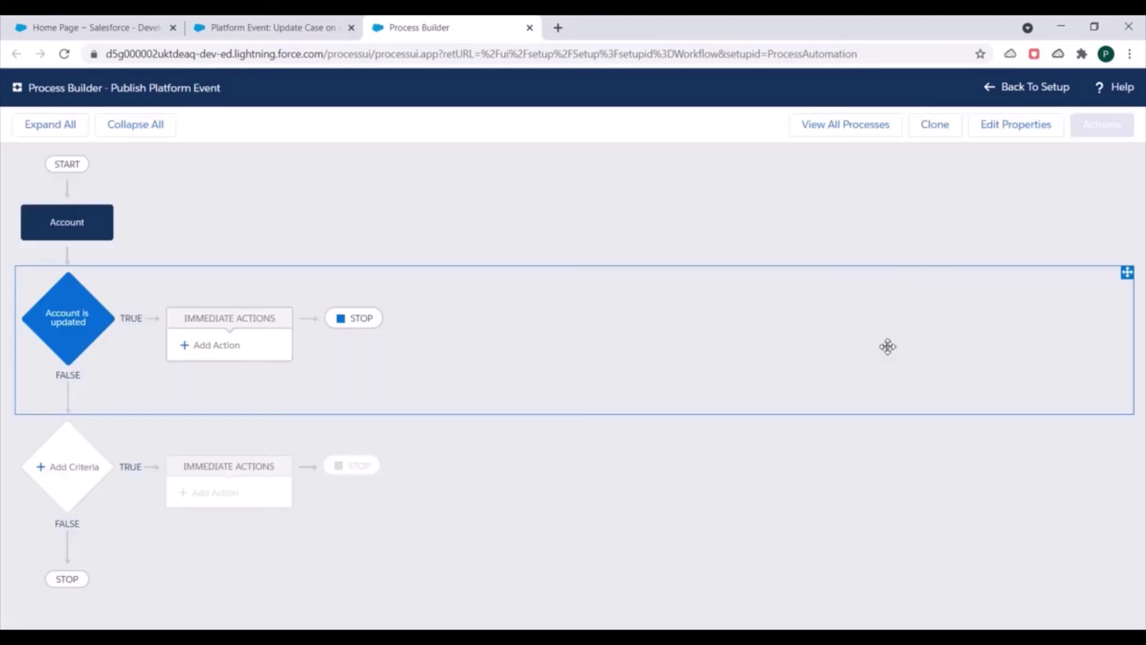
click(225, 352)
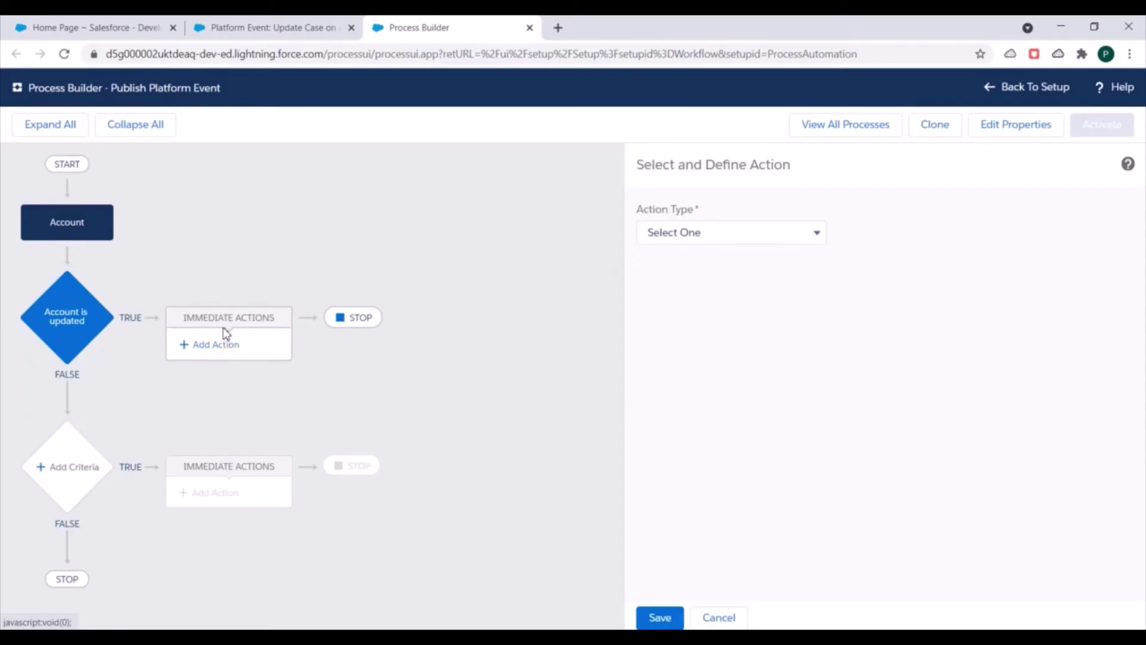
click(717, 239)
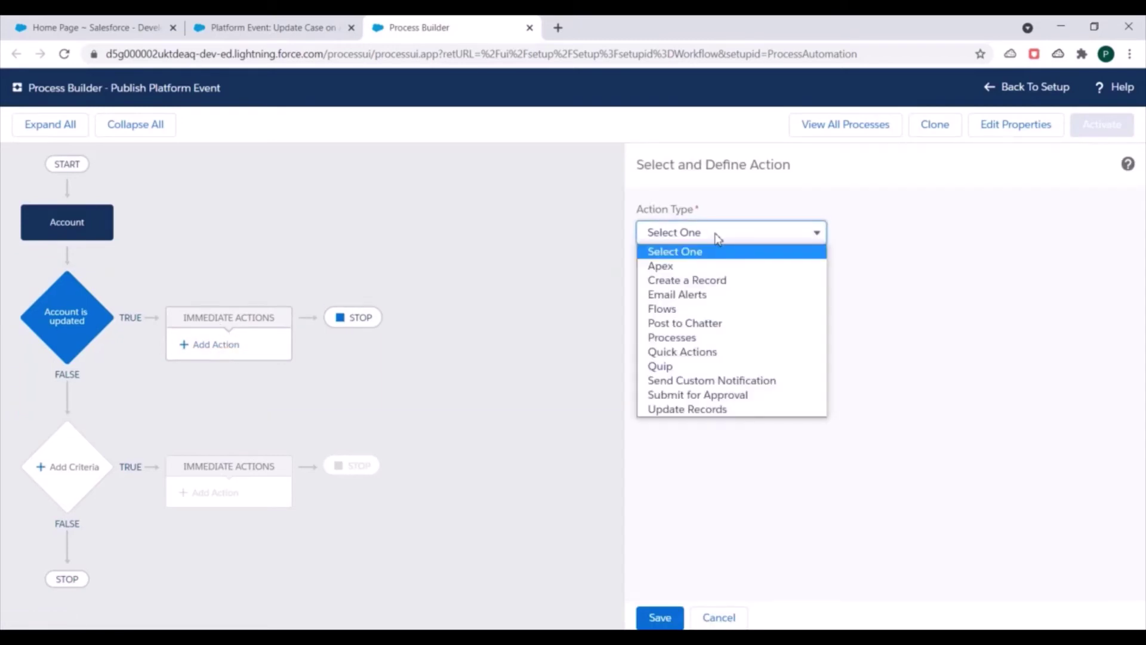
click(709, 281)
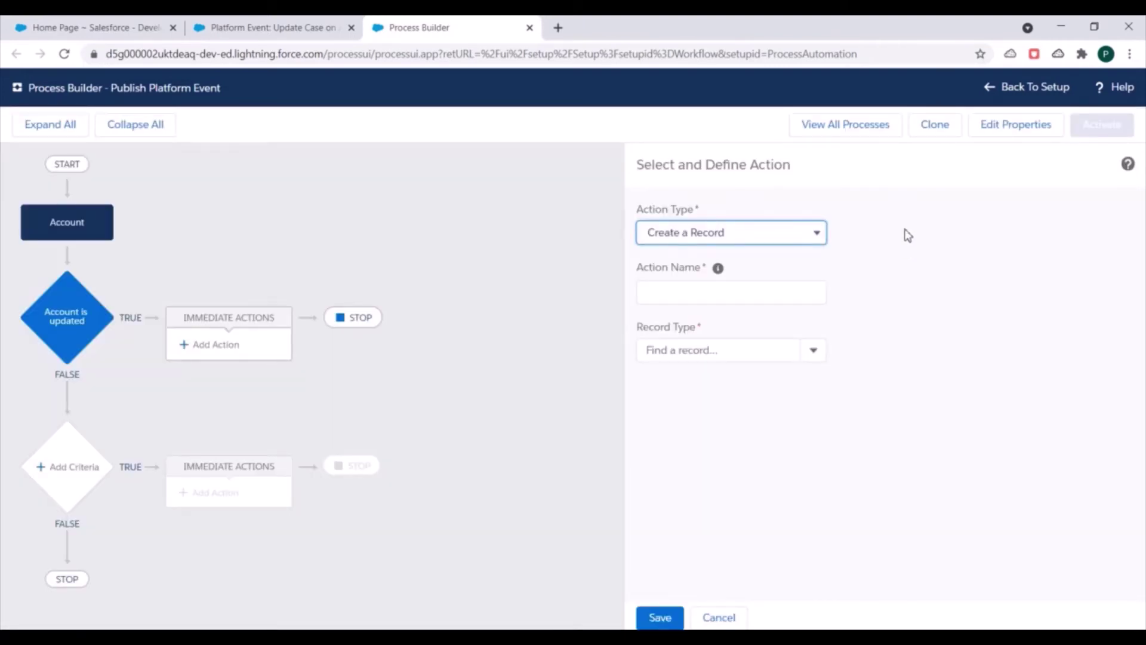
Review the Update Case on Account Update event definition's Account Id and DeadlineDate custom fields.
click(266, 28)
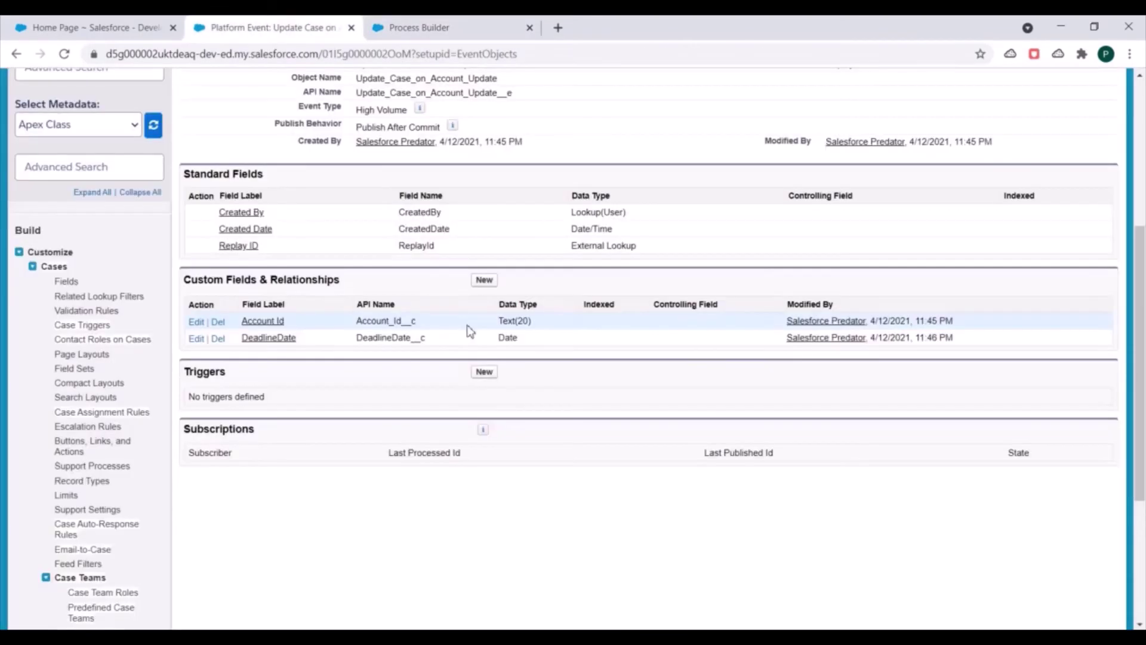
scroll(372, 244, up, 3)
scroll(371, 244, down, 2)
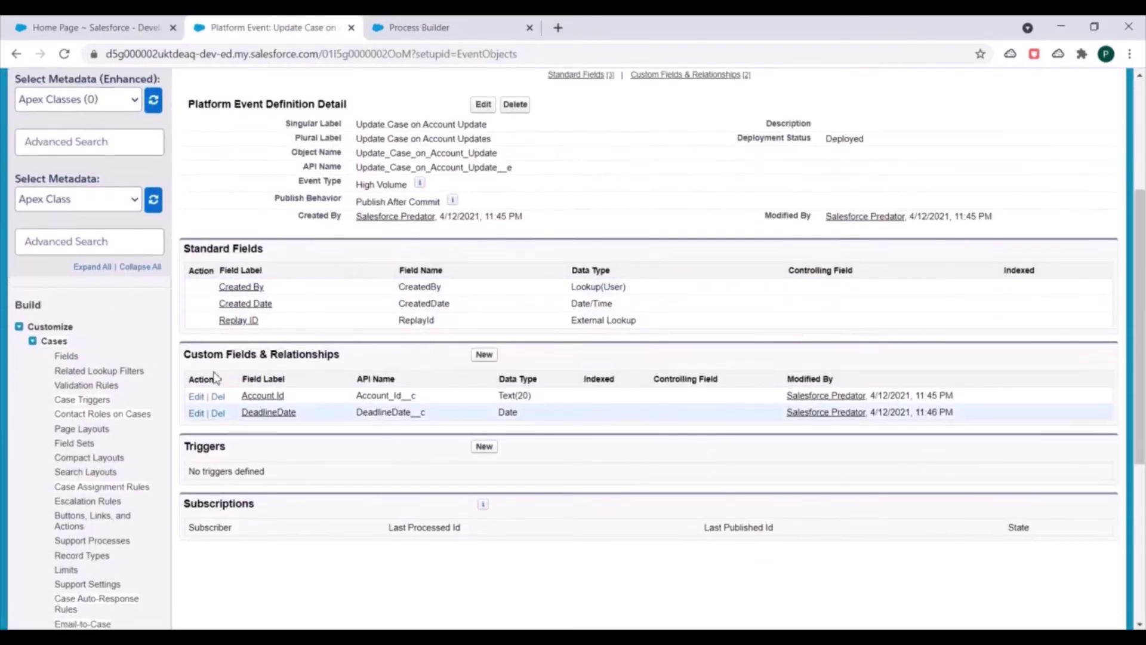
scroll(471, 263, up, 2)
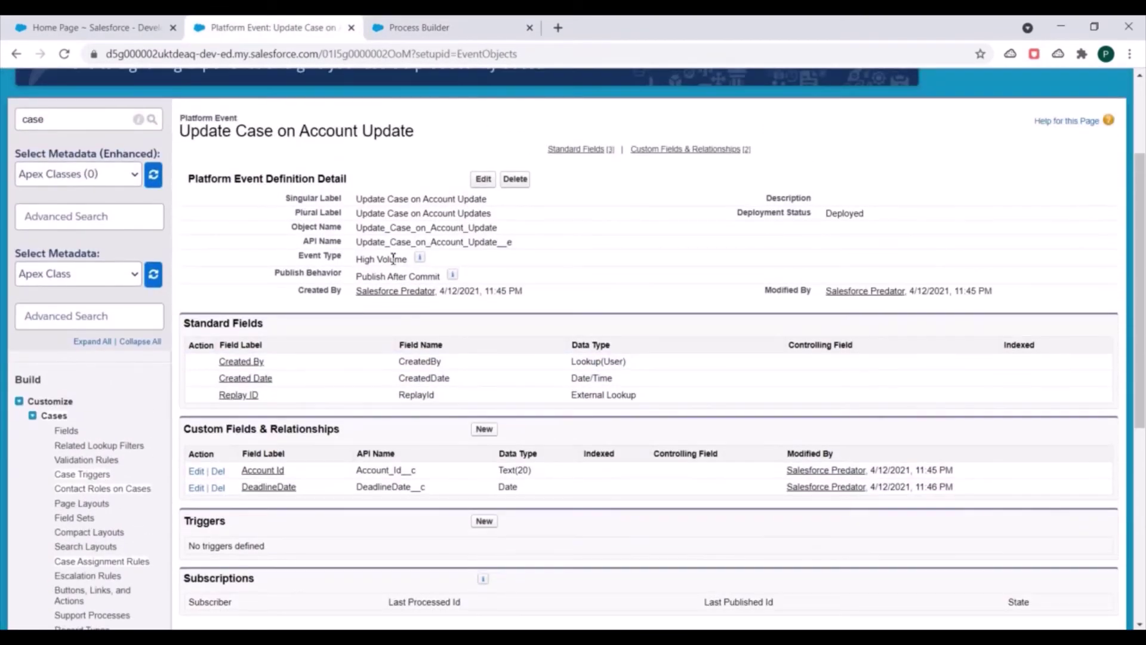
scroll(392, 258, down, 2)
scroll(307, 384, down, 2)
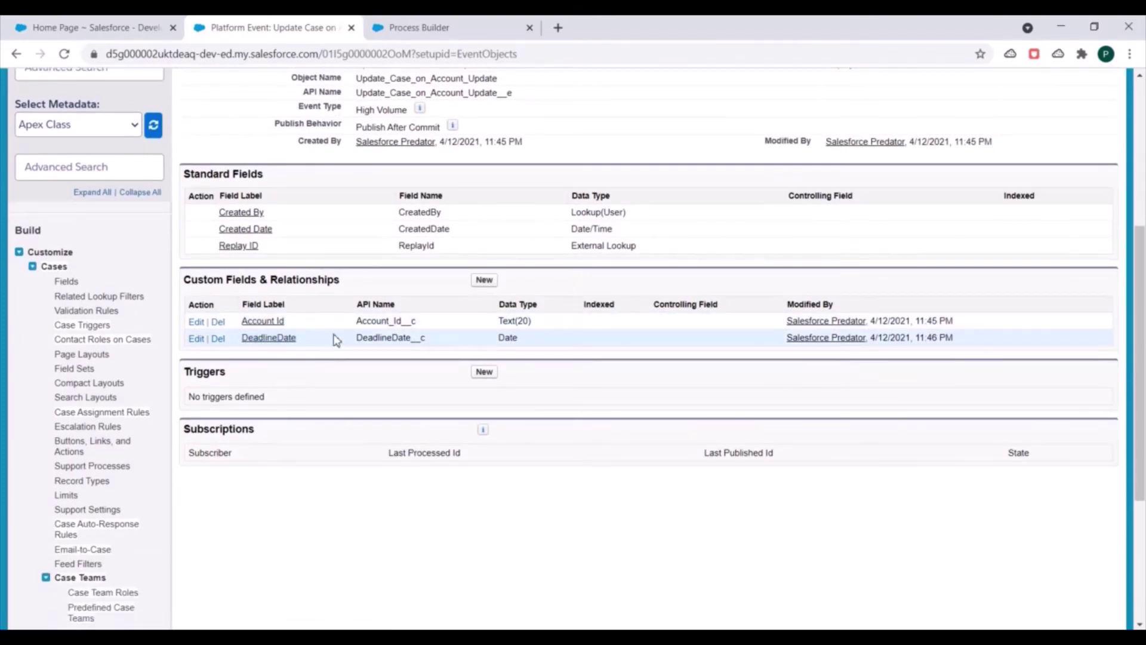
scroll(337, 340, up, 5)
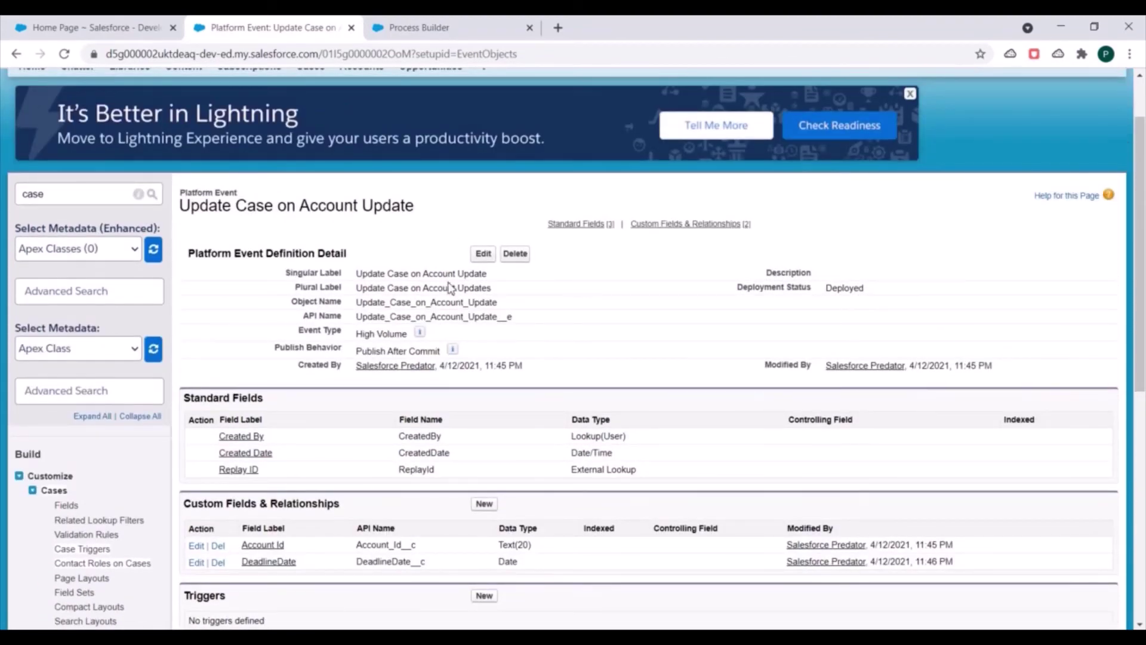
scroll(450, 311, up, 2)
Back in the process, name the new action 'Create Platform Event'.
click(421, 28)
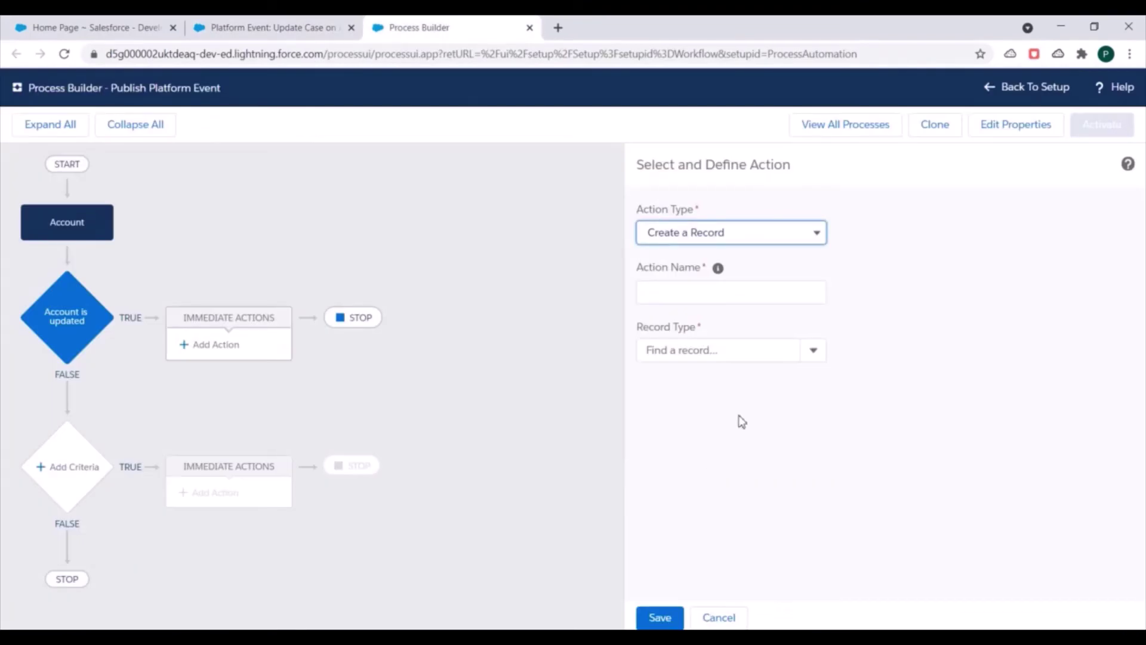
click(669, 292)
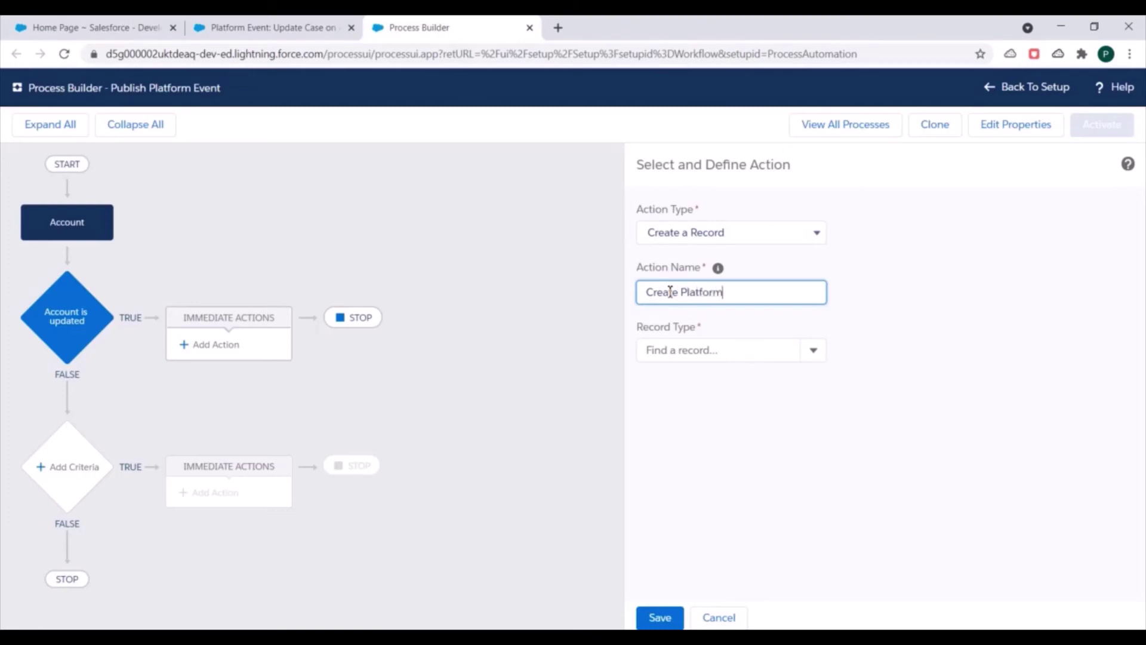
text(Create Platform Evemnt)
Search Record Type using the event label copied from the platform event page.
click(263, 28)
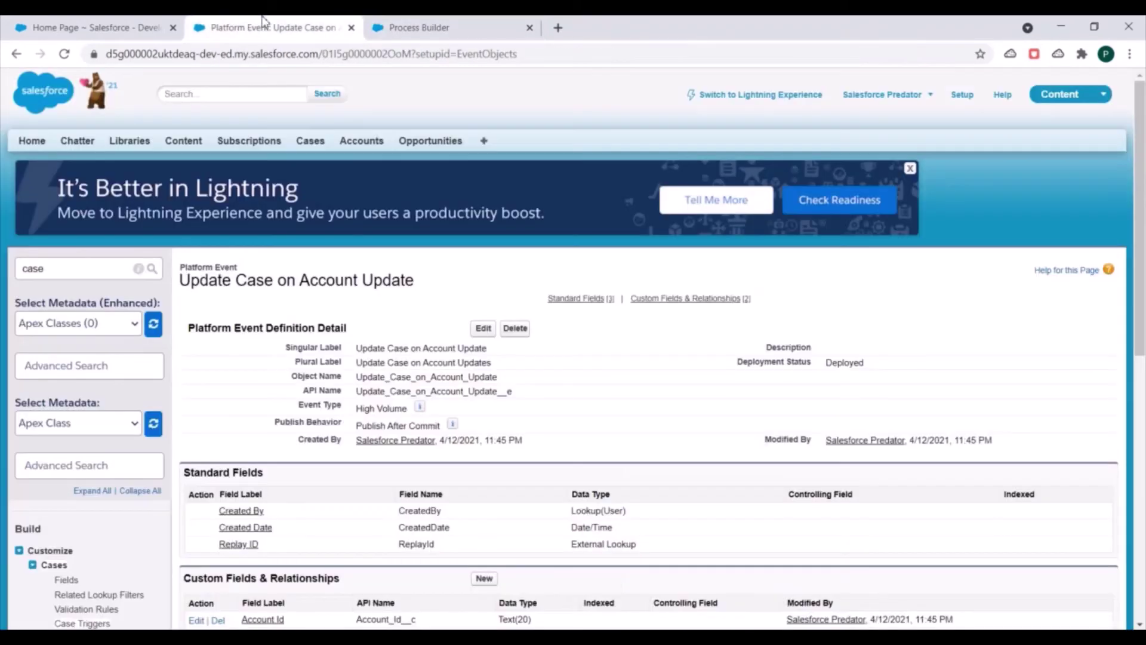
triple_click(411, 348)
key(ctrl+c)
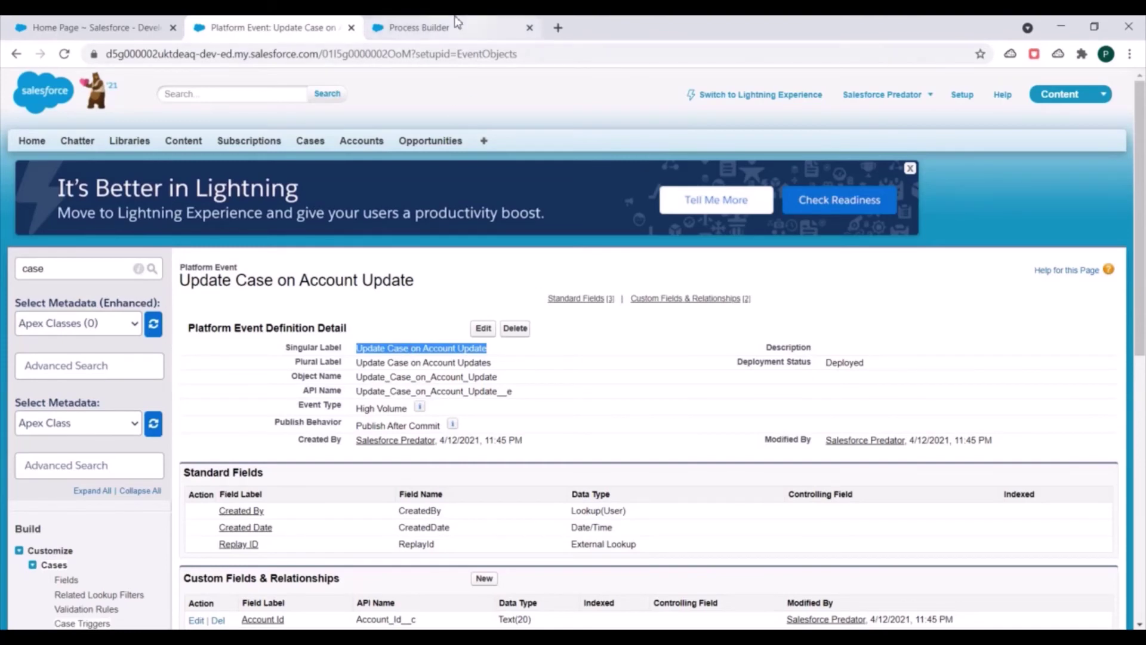
click(454, 27)
click(683, 350)
key(ctrl+v)
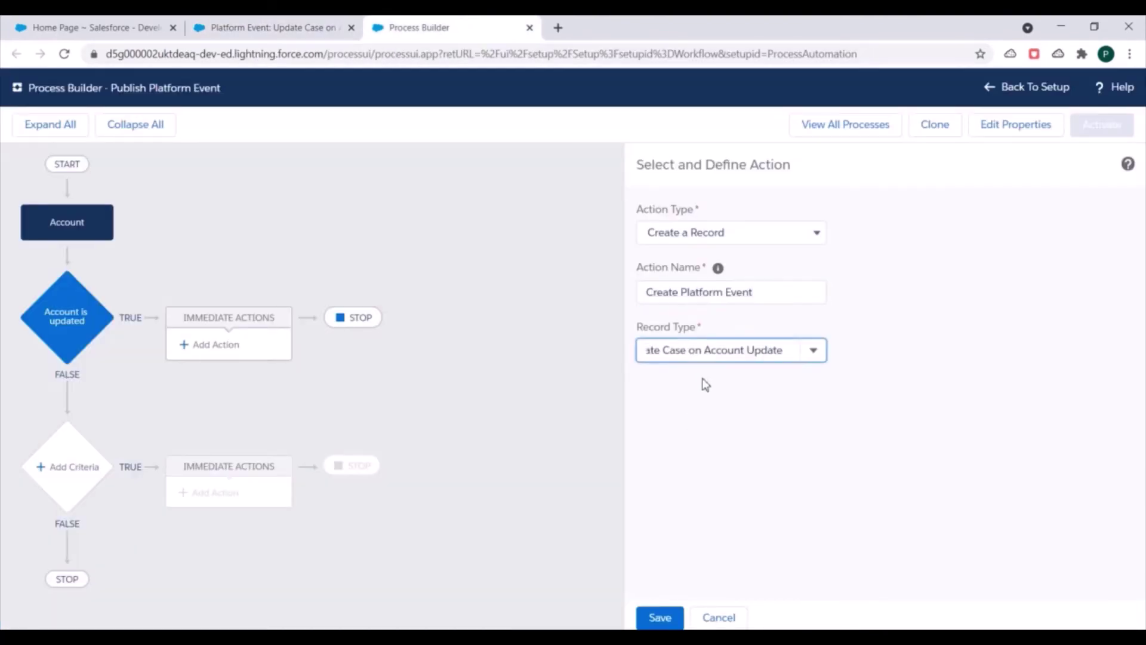
key(BackSpace)
key(BackSpace)
key(BackSpace)
key(BackSpace)
key(BackSpace)
key(BackSpace)
key(BackSpace)
key(BackSpace)
key(BackSpace)
key(BackSpace)
key(BackSpace)
key(BackSpace)
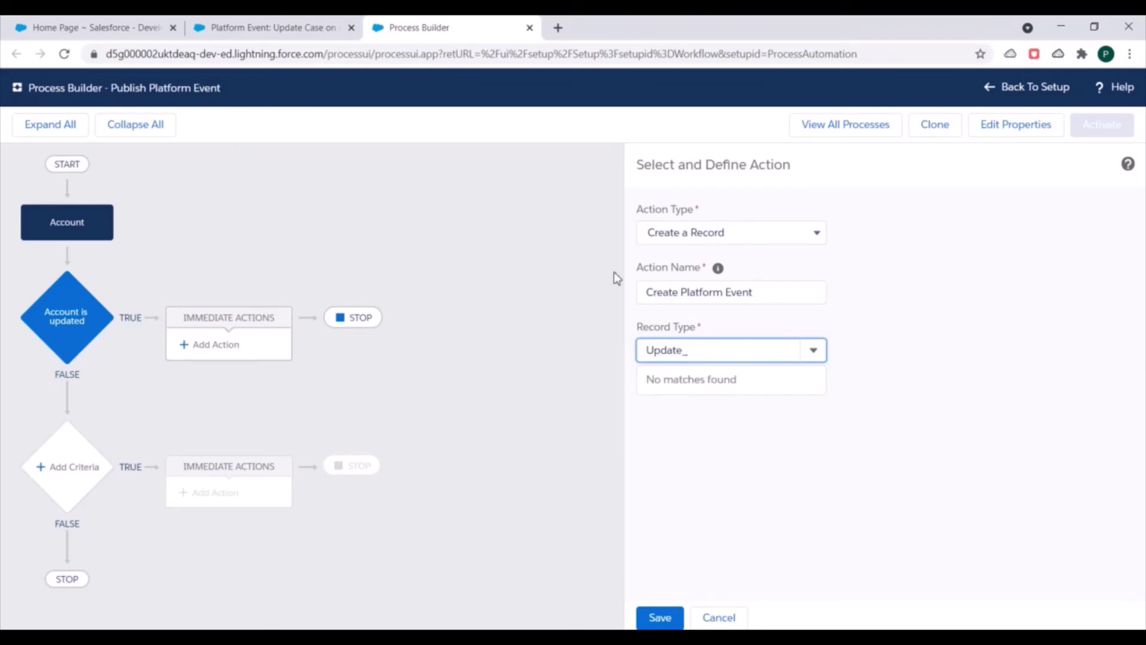
Search with the event's API name instead and choose Update Case on Account Update as record type.
click(239, 24)
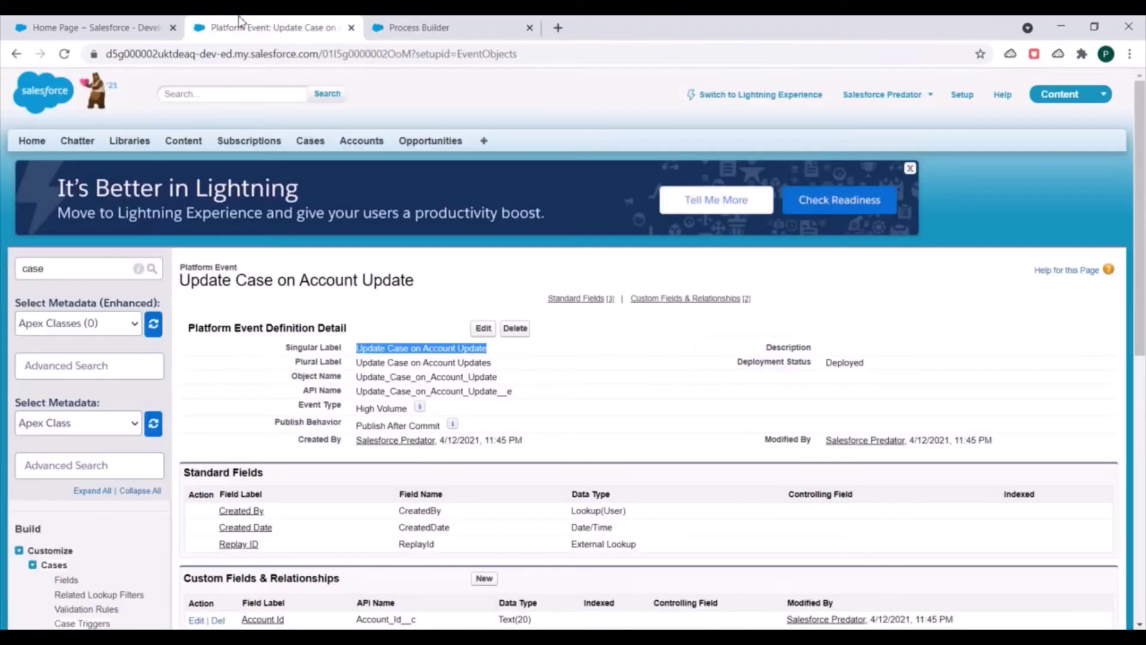
double_click(384, 392)
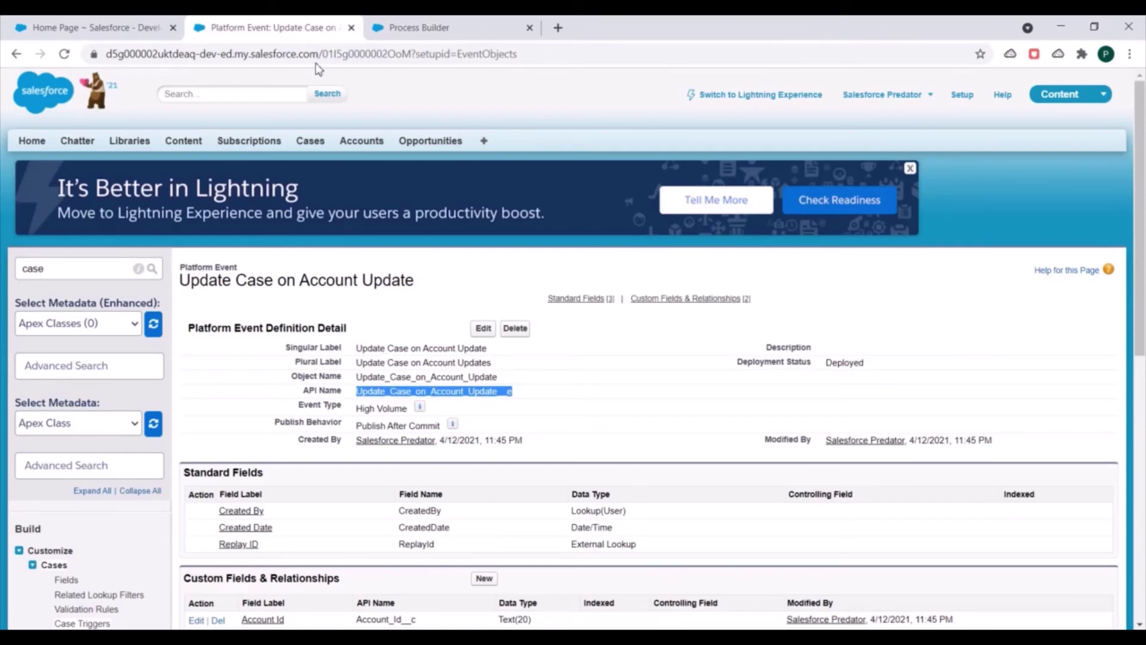
click(426, 24)
key(ctrl+a)
key(ctrl+v)
key(BackSpace)
key(BackSpace)
key(BackSpace)
key(BackSpace)
key(BackSpace)
key(BackSpace)
key(BackSpace)
key(BackSpace)
key(BackSpace)
key(BackSpace)
key(BackSpace)
key(BackSpace)
key(BackSpace)
key(BackSpace)
key(BackSpace)
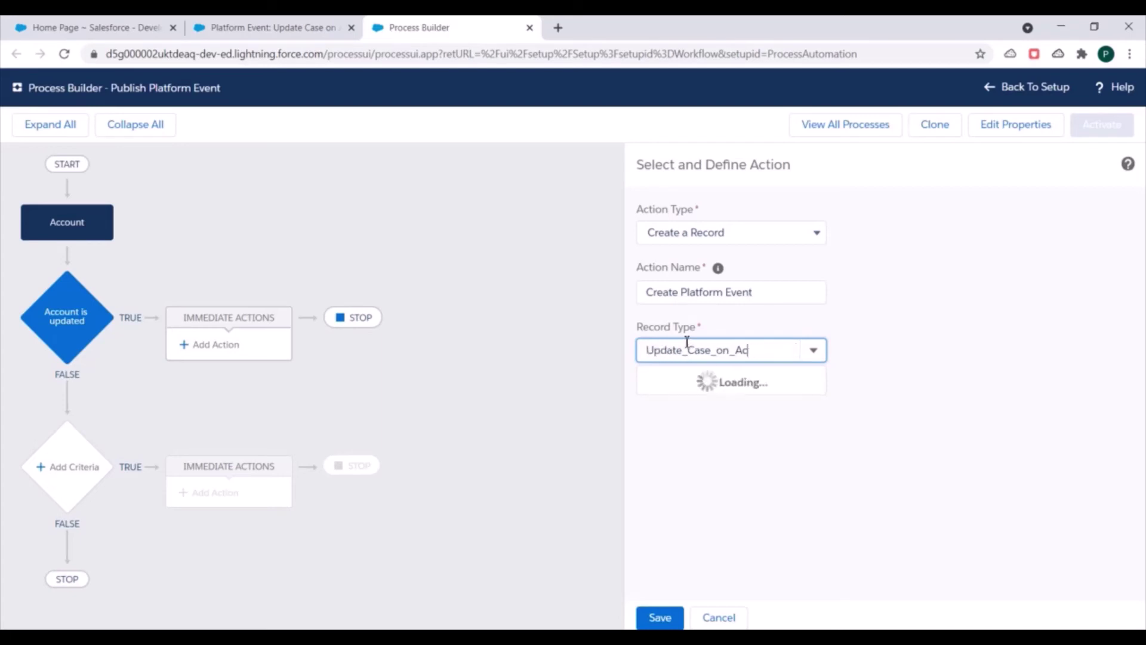
key(BackSpace)
key(BackSpace)
key(BackSpace)
key(BackSpace)
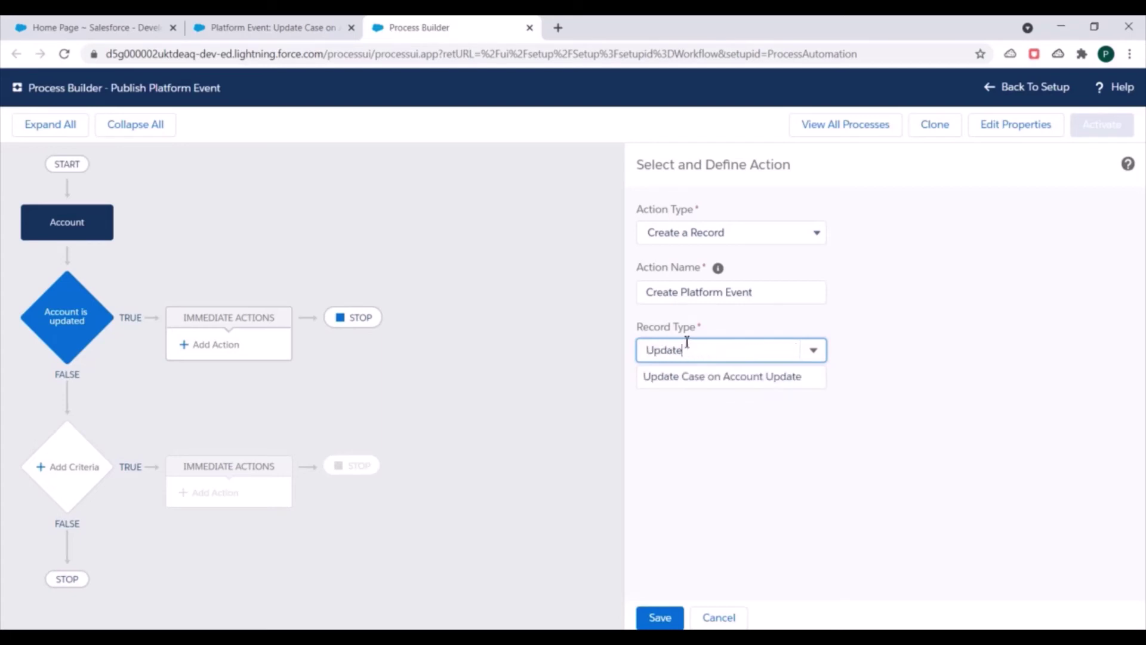
click(706, 382)
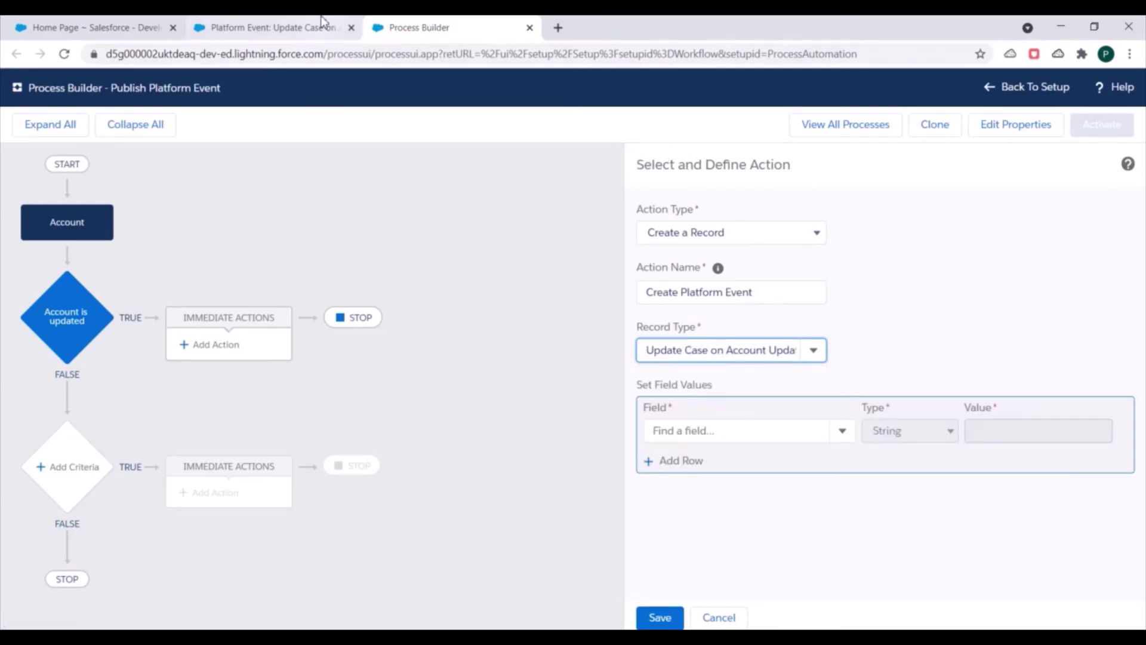
Confirm Update Case on Account Update as the action's record type.
click(320, 27)
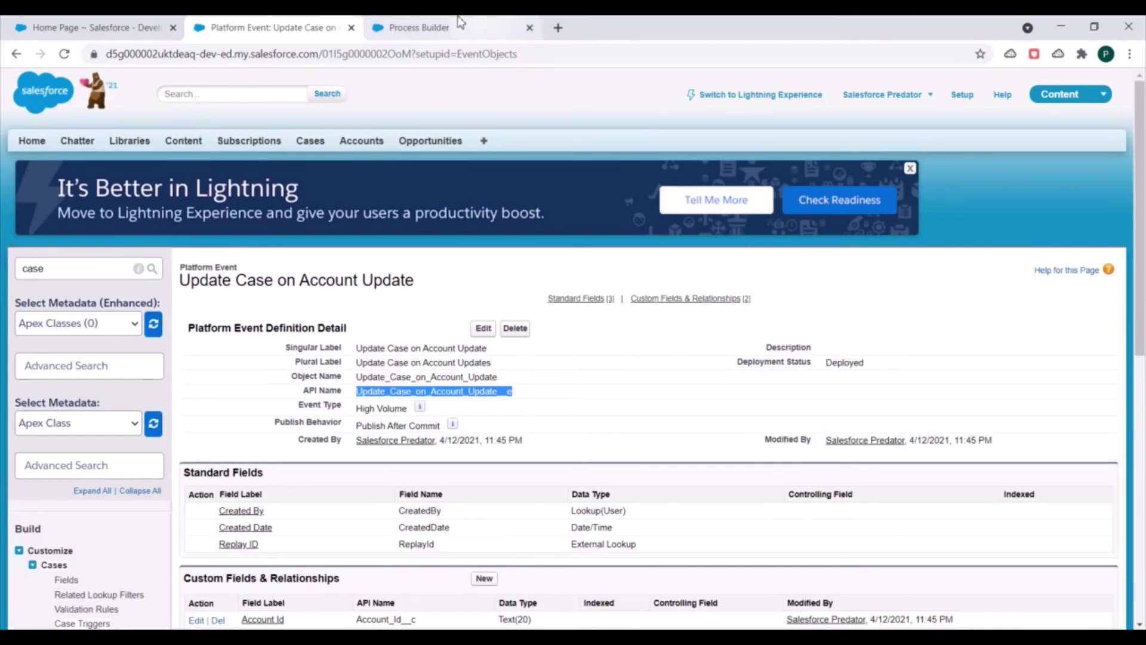
click(418, 27)
click(740, 351)
key(End)
click(929, 568)
Map Account Id by field reference to the Account's ID, then add a second field row.
click(687, 431)
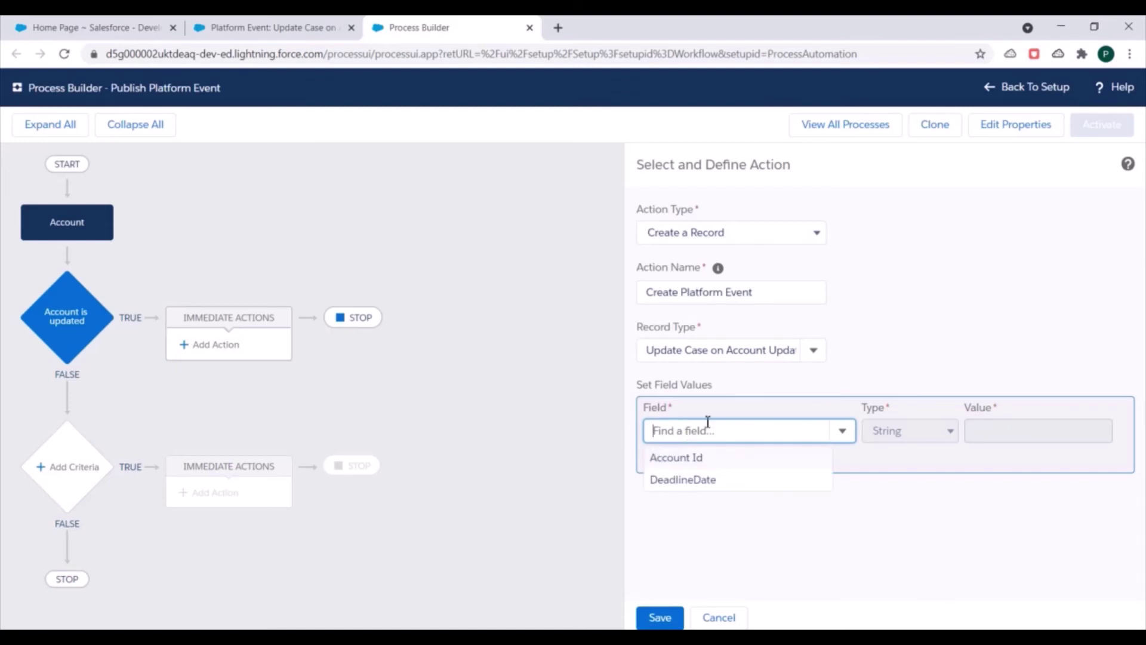
click(678, 458)
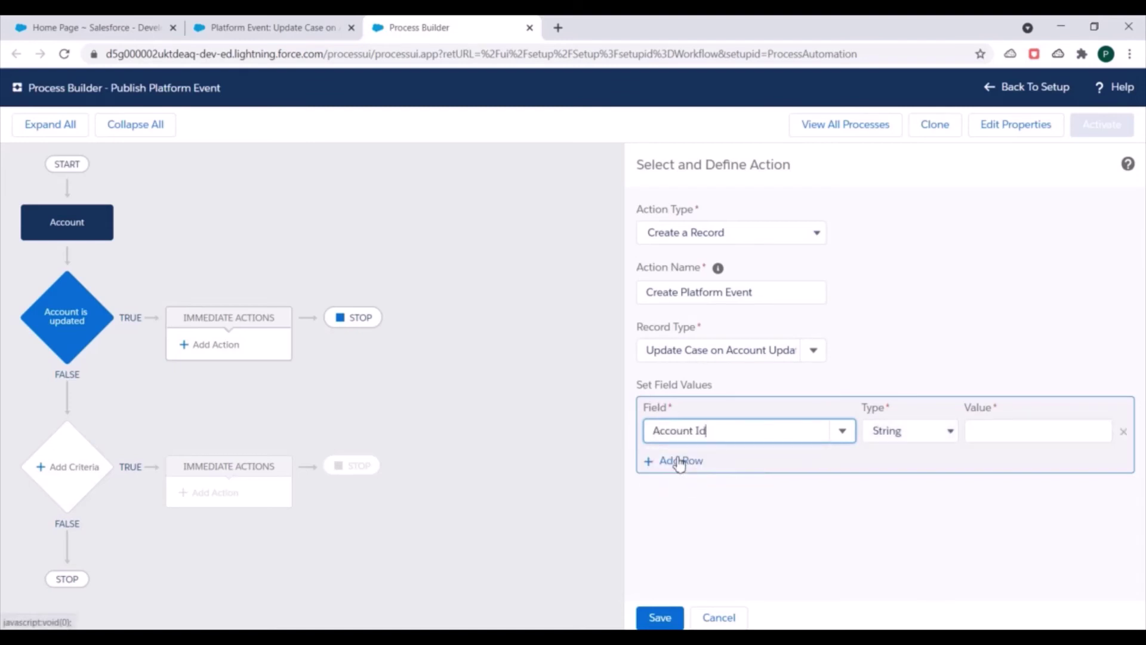
click(912, 431)
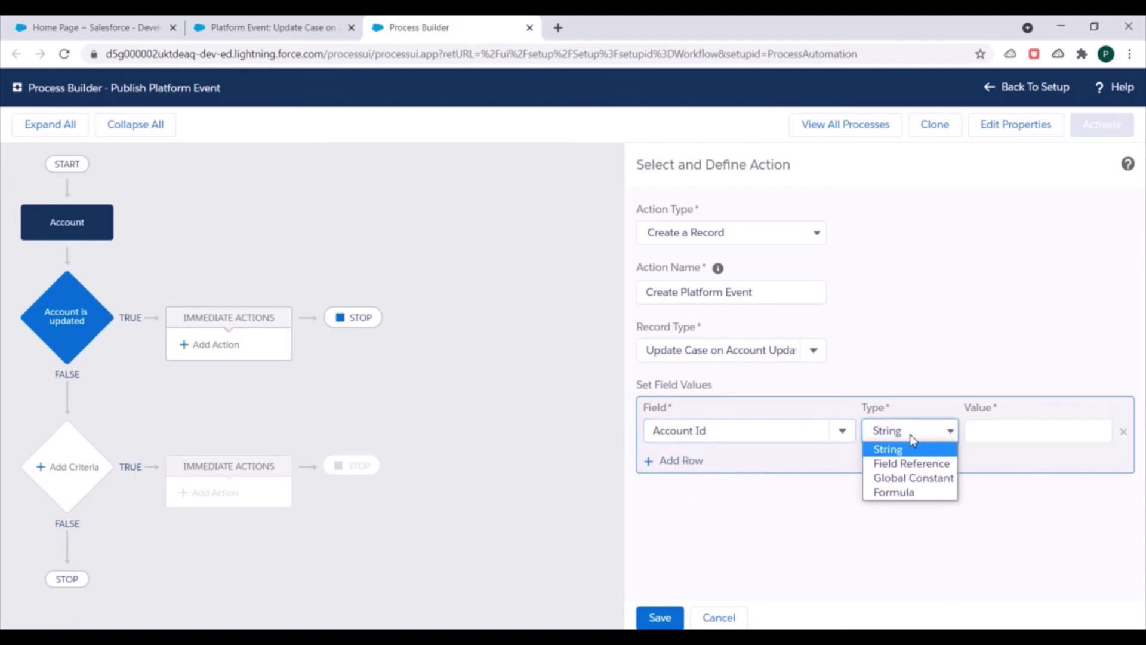
click(918, 465)
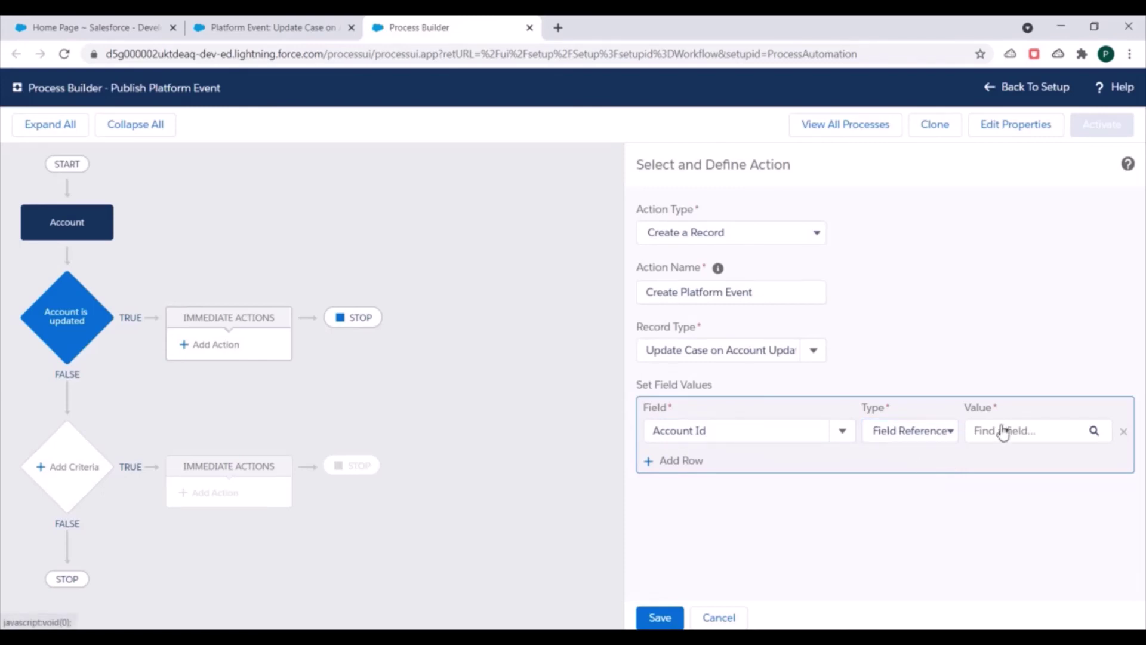
click(1004, 432)
text(id)
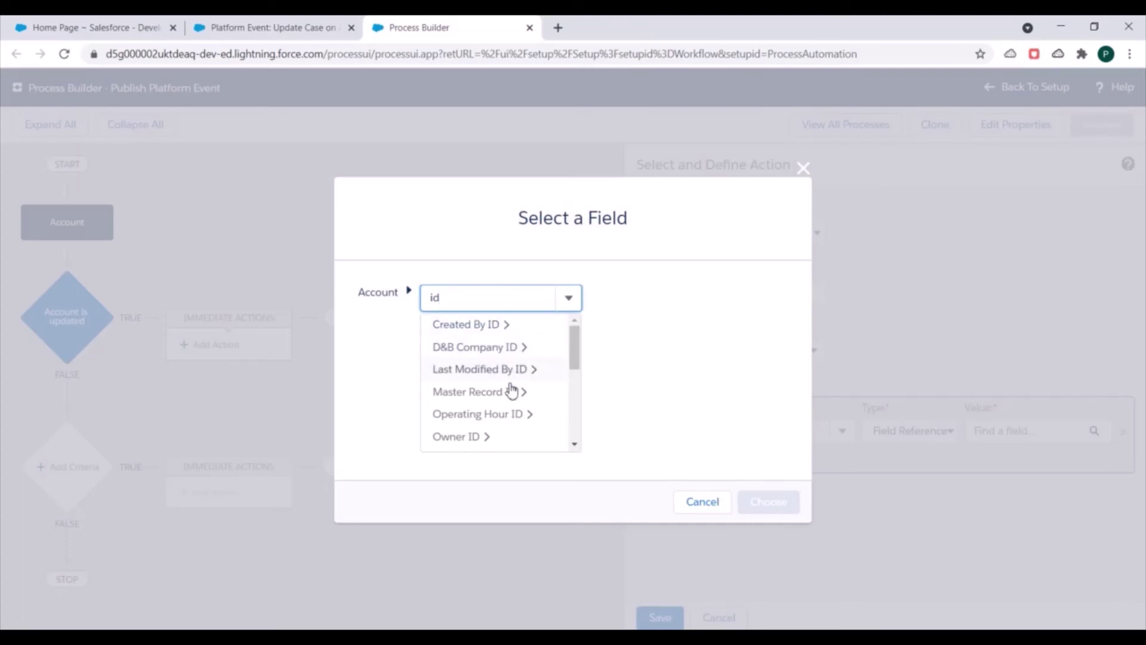
scroll(512, 391, down, 1)
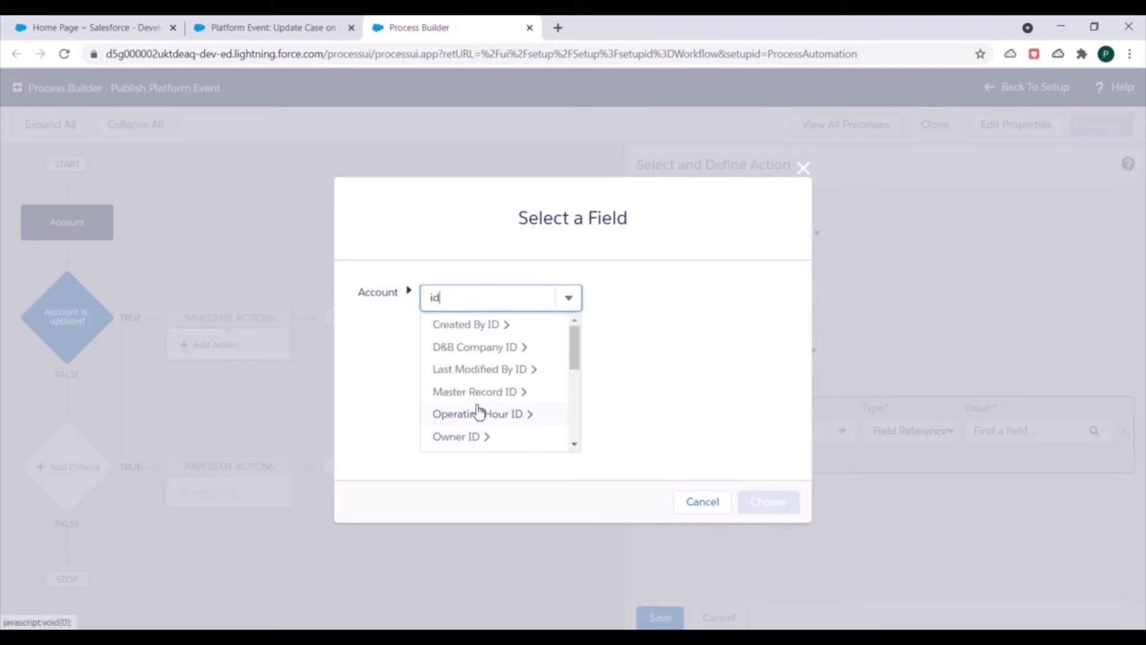
scroll(478, 411, down, 2)
click(476, 407)
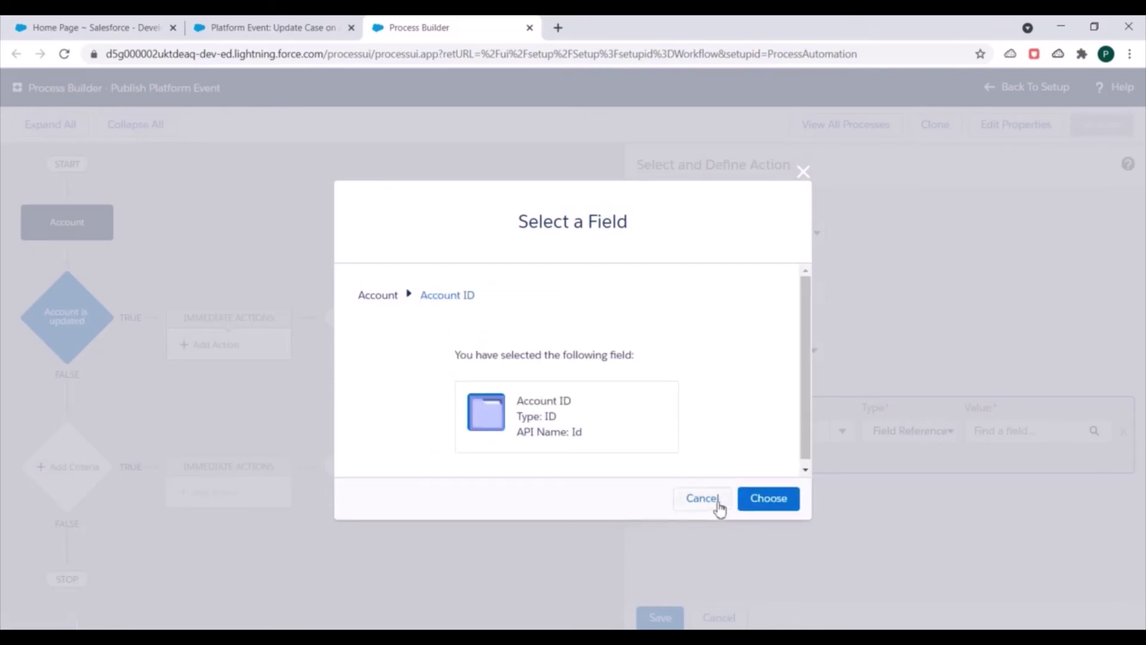
click(758, 498)
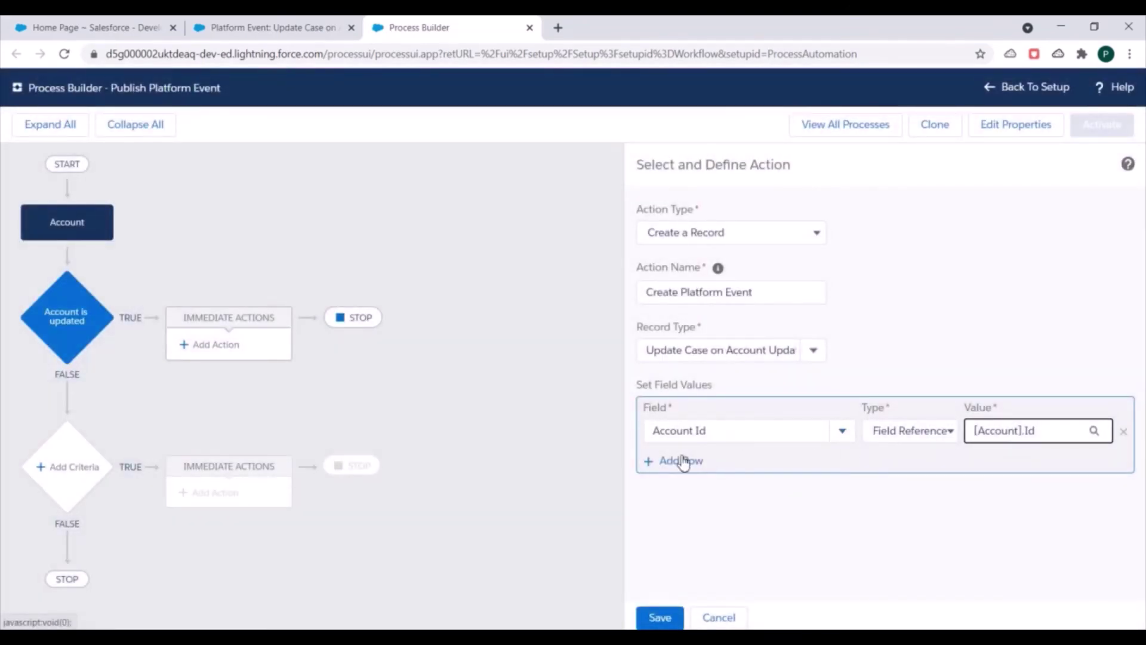
click(687, 461)
click(699, 463)
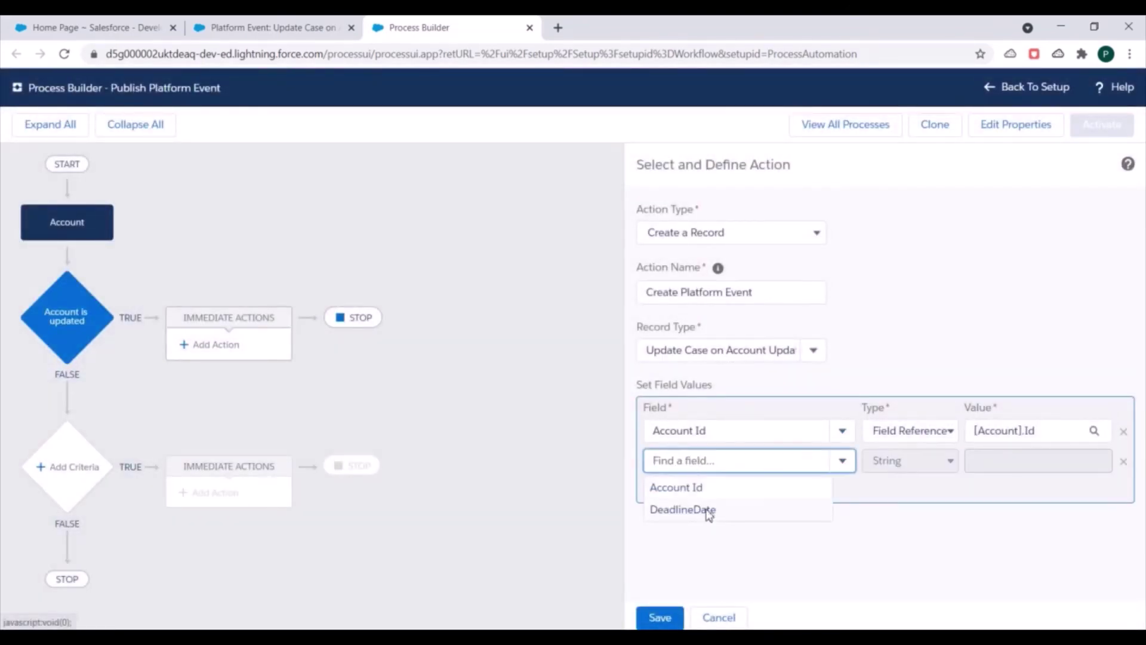
Map DeadlineDate by field reference to the Account's DeadlineDate and save the action.
click(707, 508)
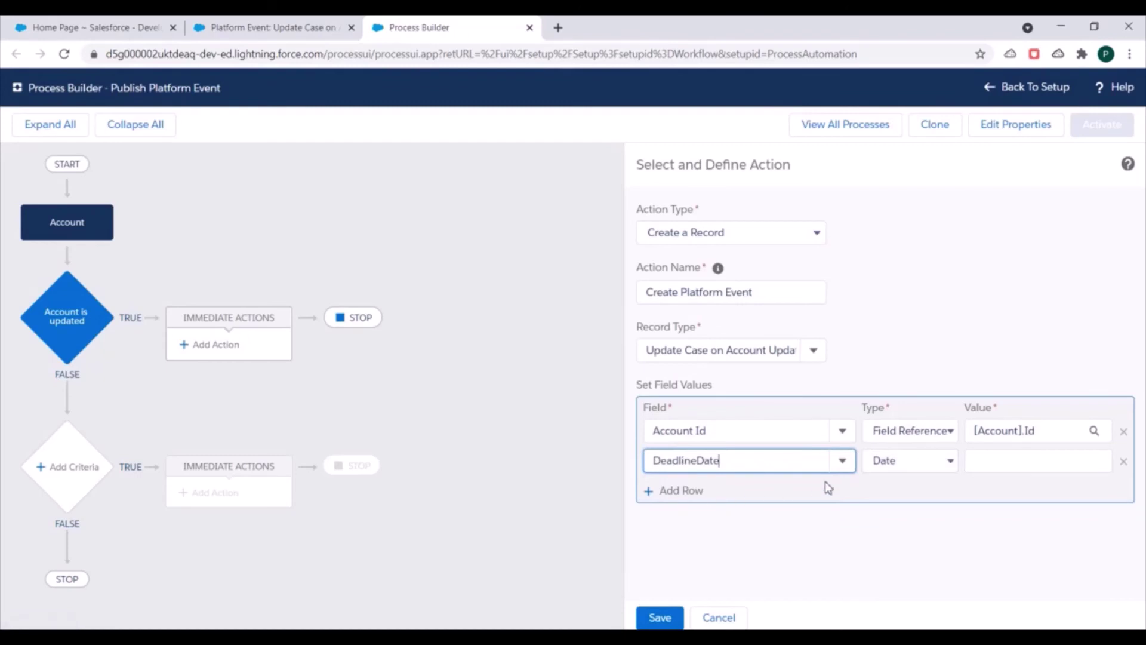
click(932, 469)
click(924, 494)
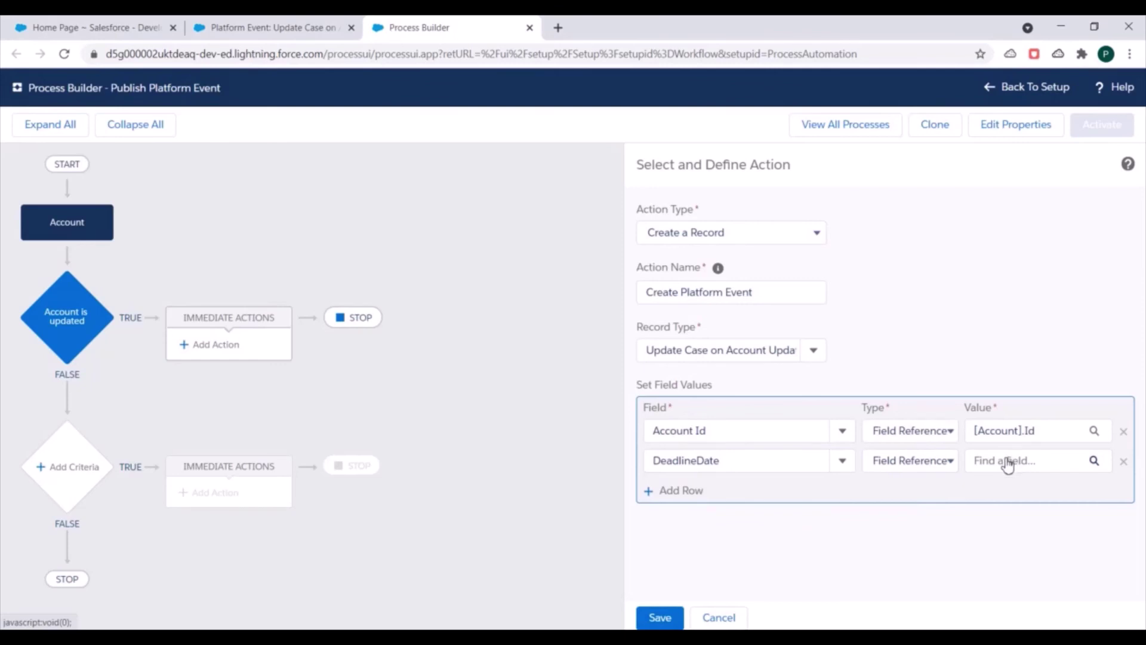
click(1006, 464)
text(dea)
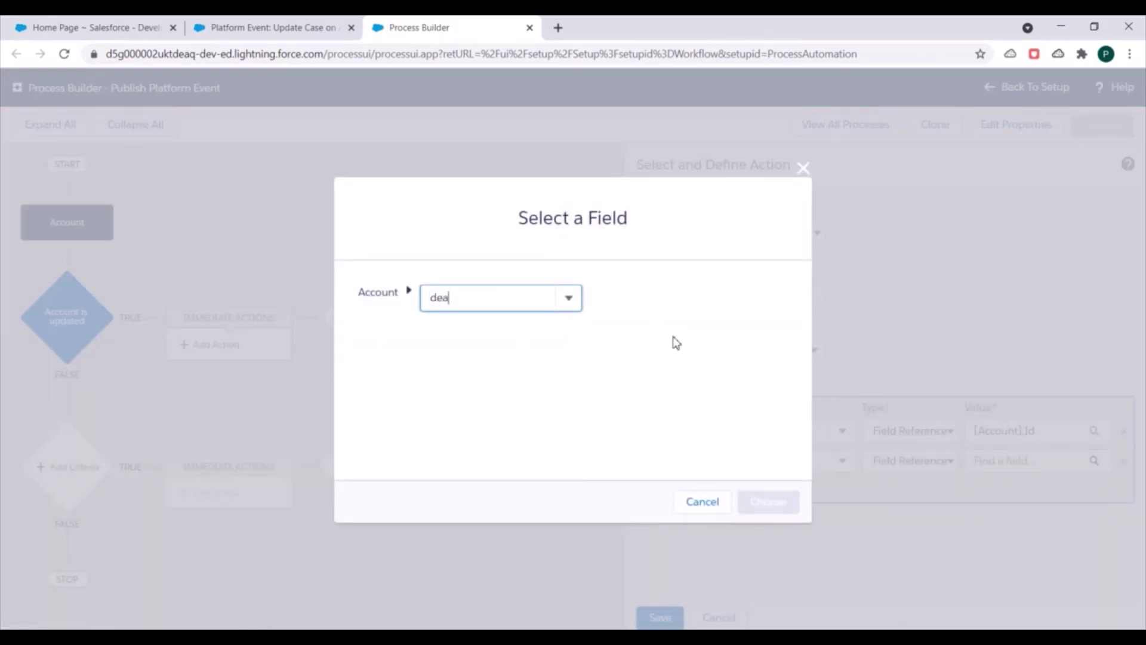
text(ad)
key(BackSpace)
key(BackSpace)
key(BackSpace)
text(d)
key(BackSpace)
text(adl)
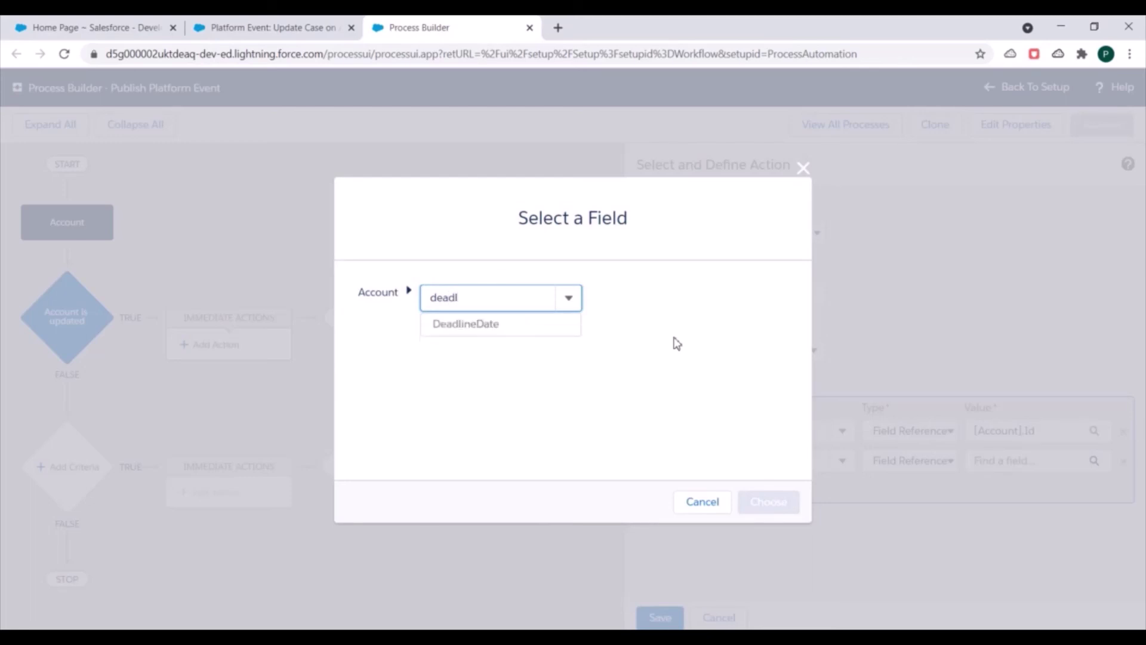
click(555, 329)
click(764, 503)
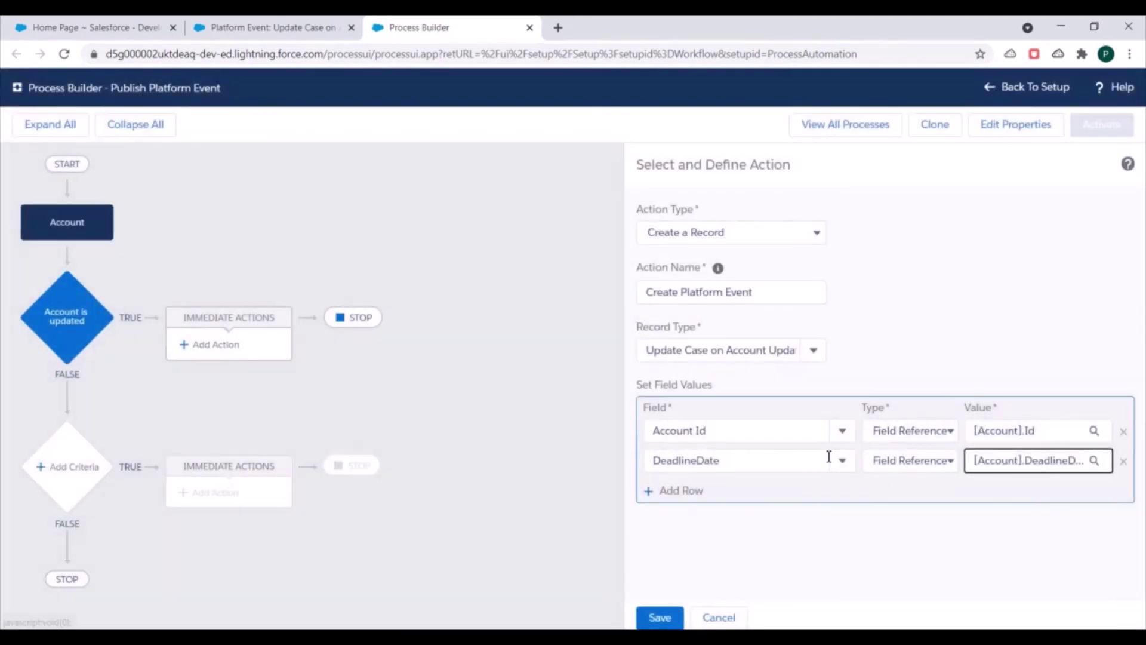
click(682, 619)
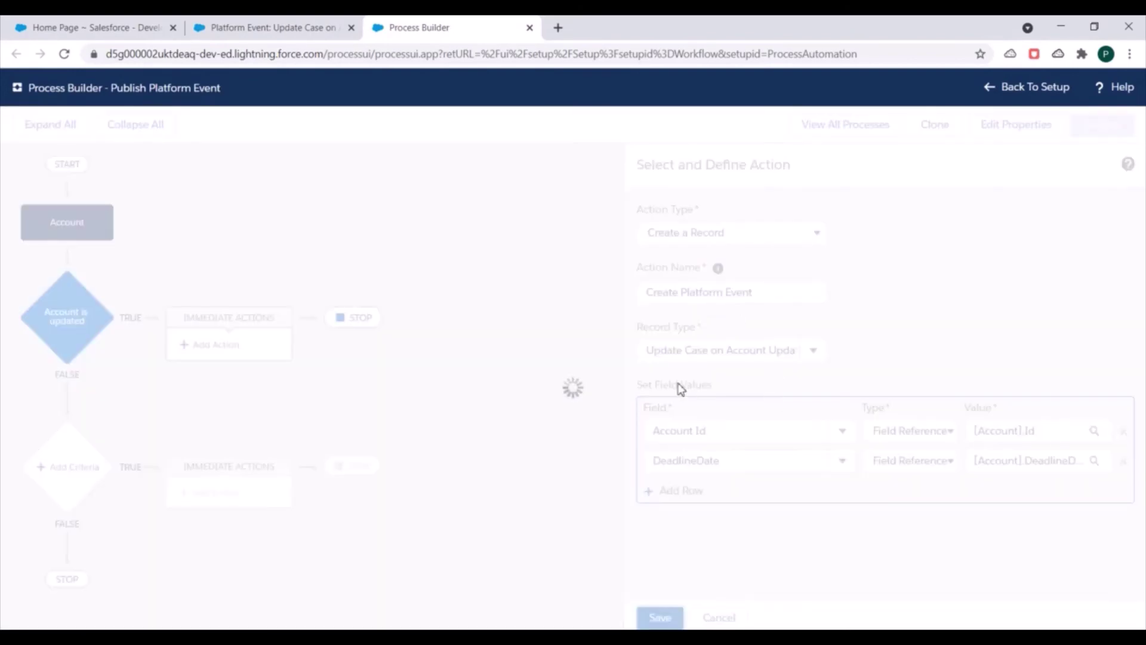
key(ctrl+shift+Tab)
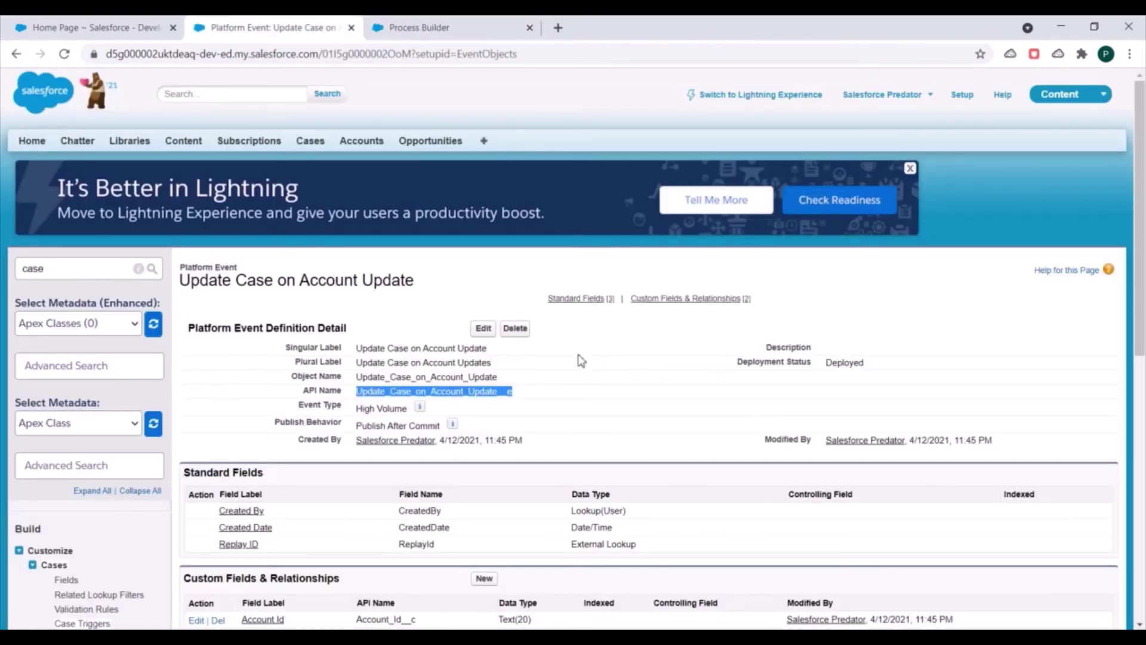
scroll(579, 360, down, 3)
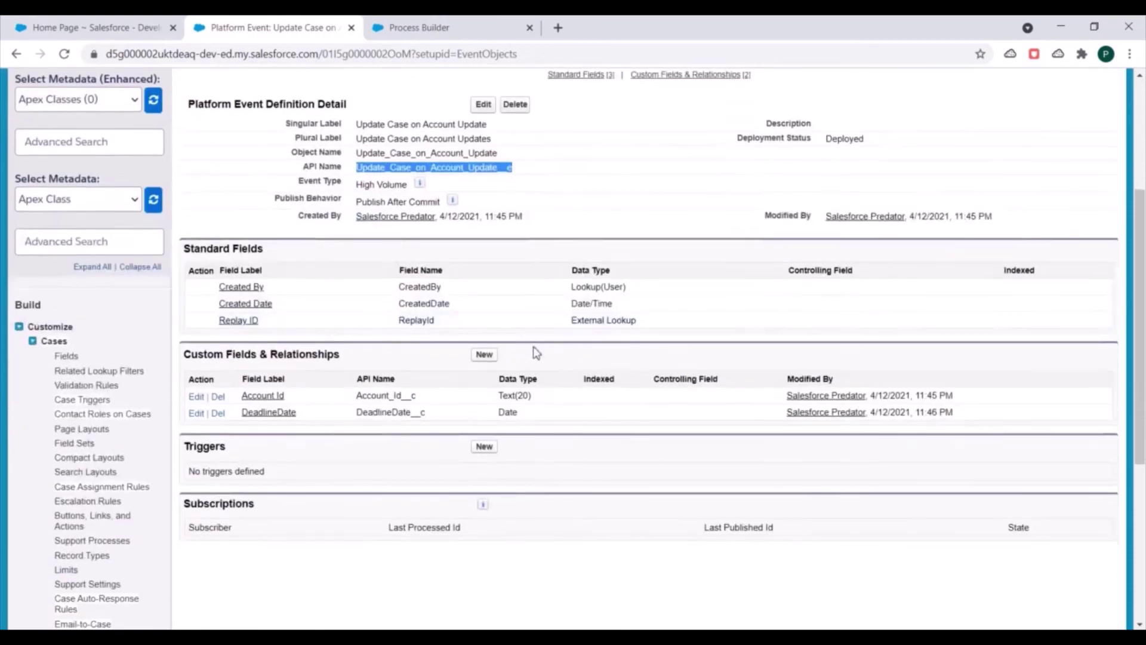
scroll(536, 353, up, 1)
drag(223, 128, 436, 146)
scroll(564, 356, down, 1)
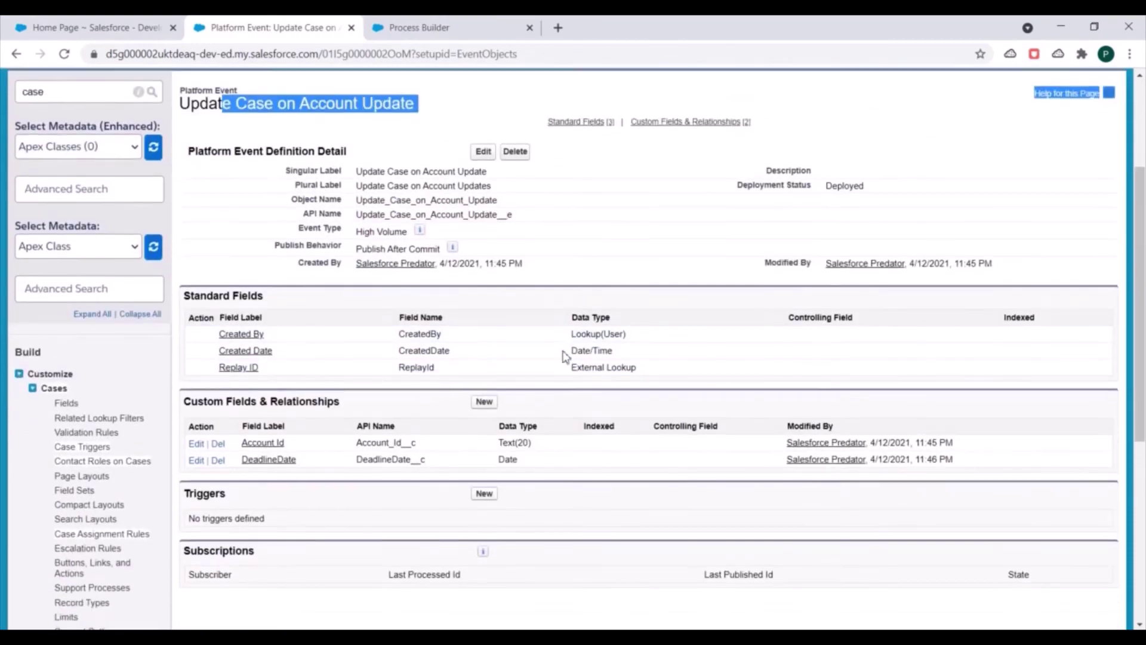
scroll(565, 357, down, 2)
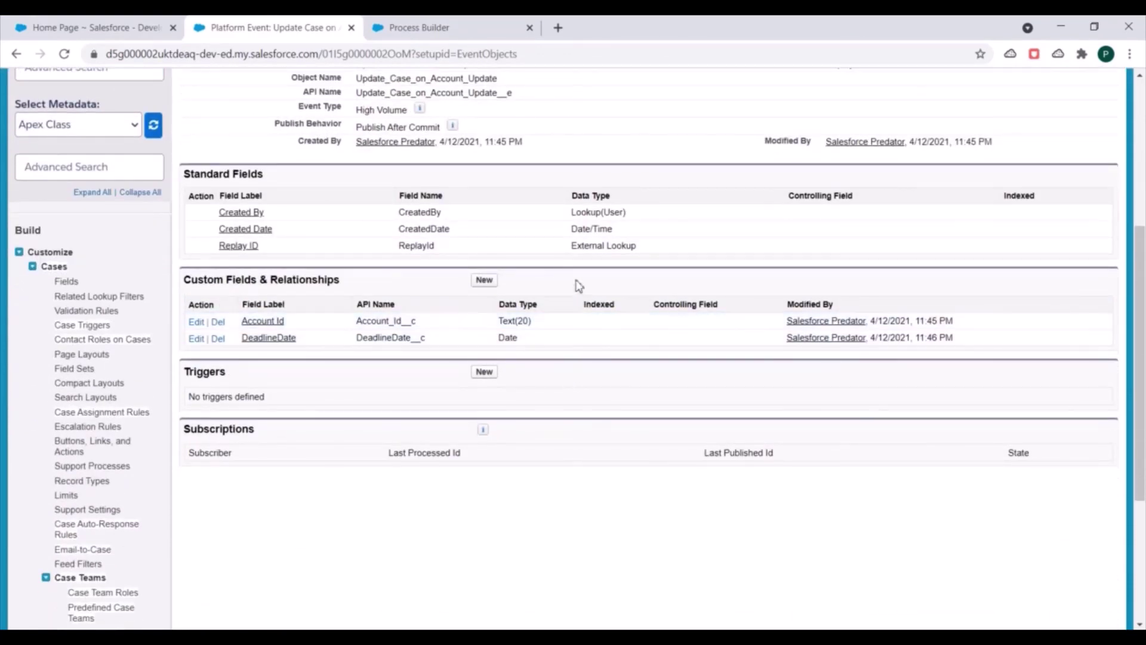
scroll(576, 281, up, 5)
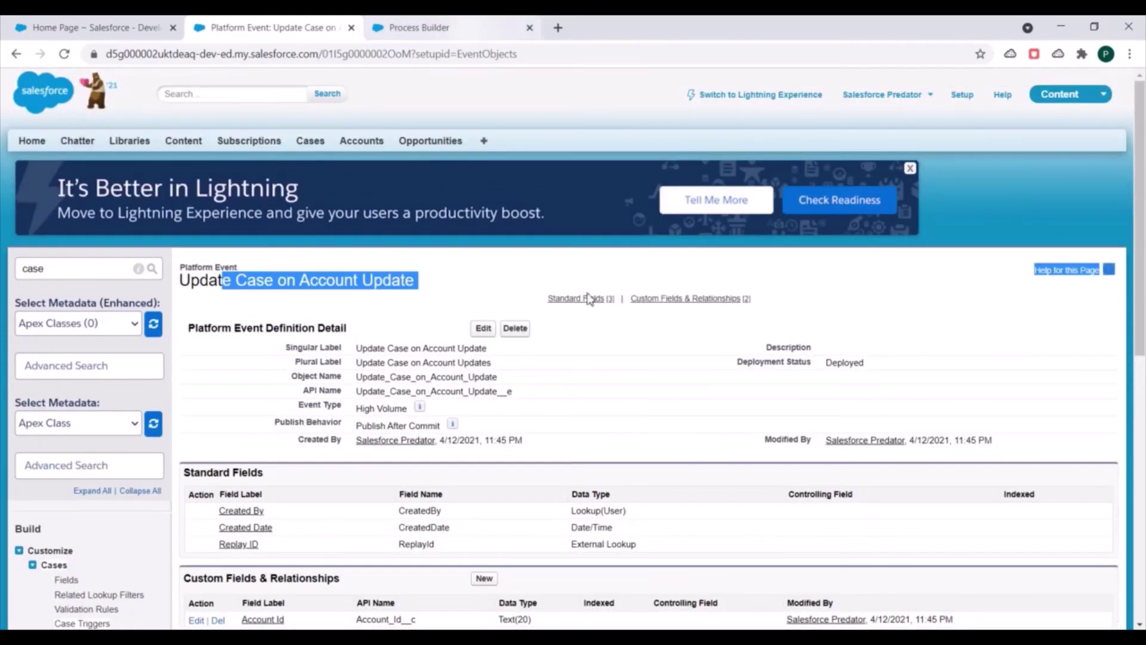
click(456, 23)
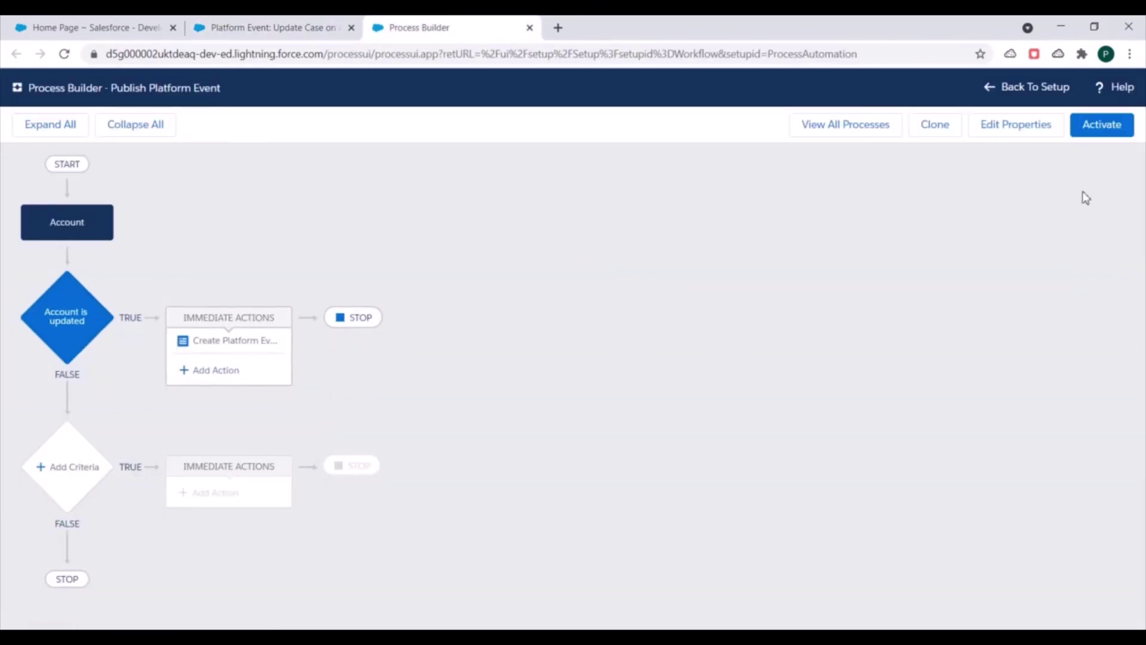
Activate the Publish Platform Event process version, confirming the activation.
click(1095, 128)
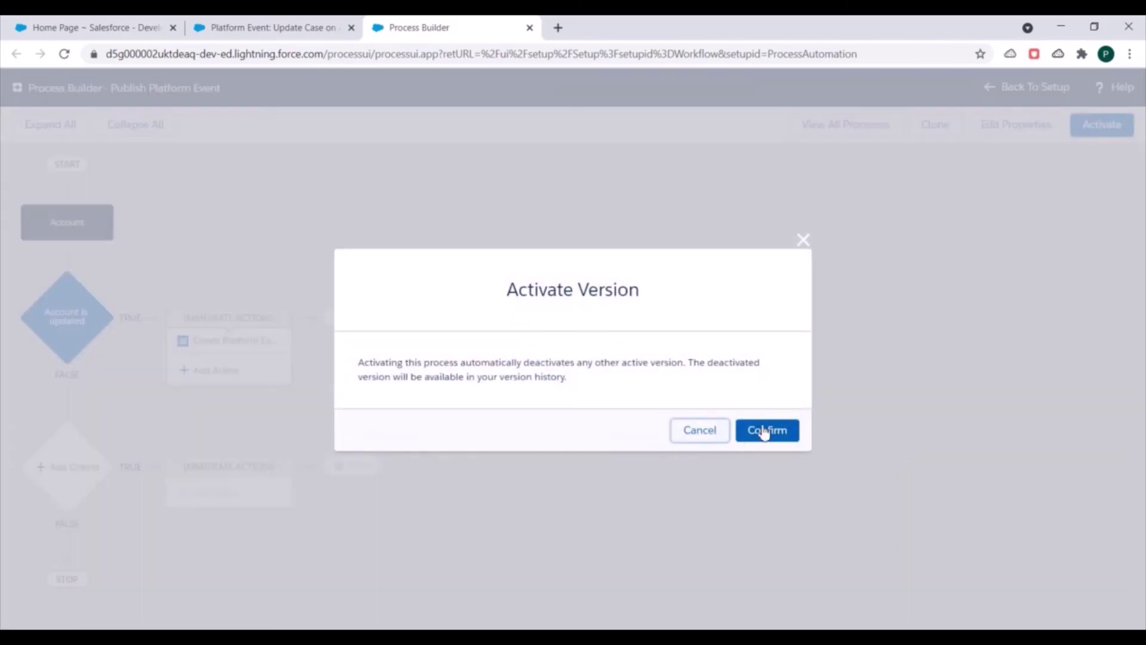
click(764, 431)
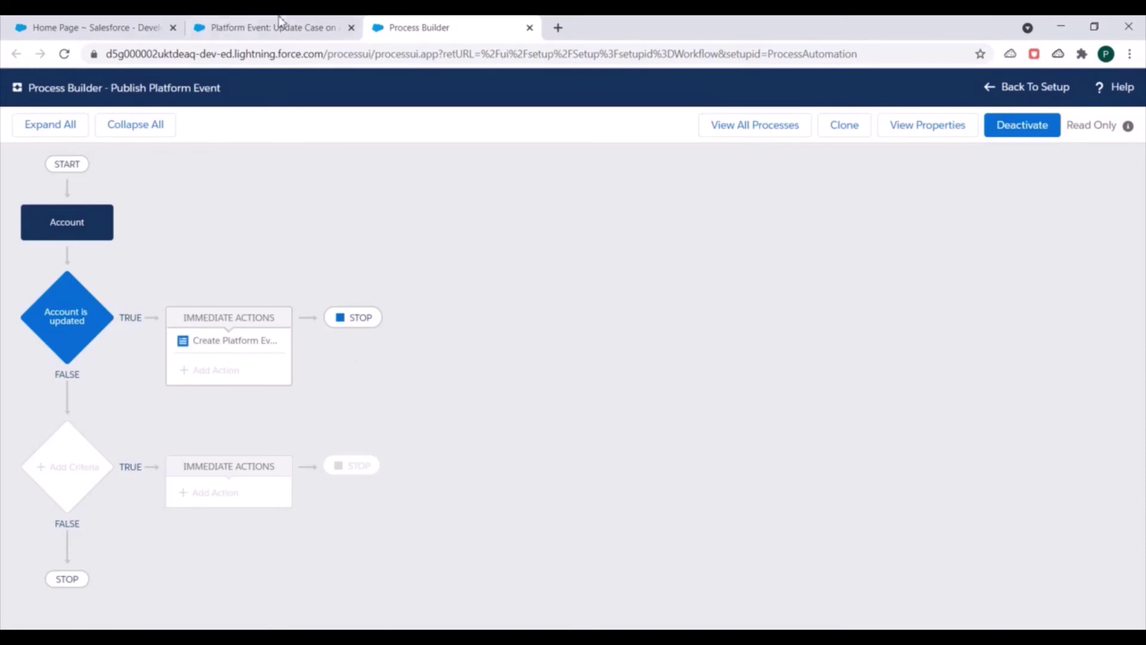
click(292, 27)
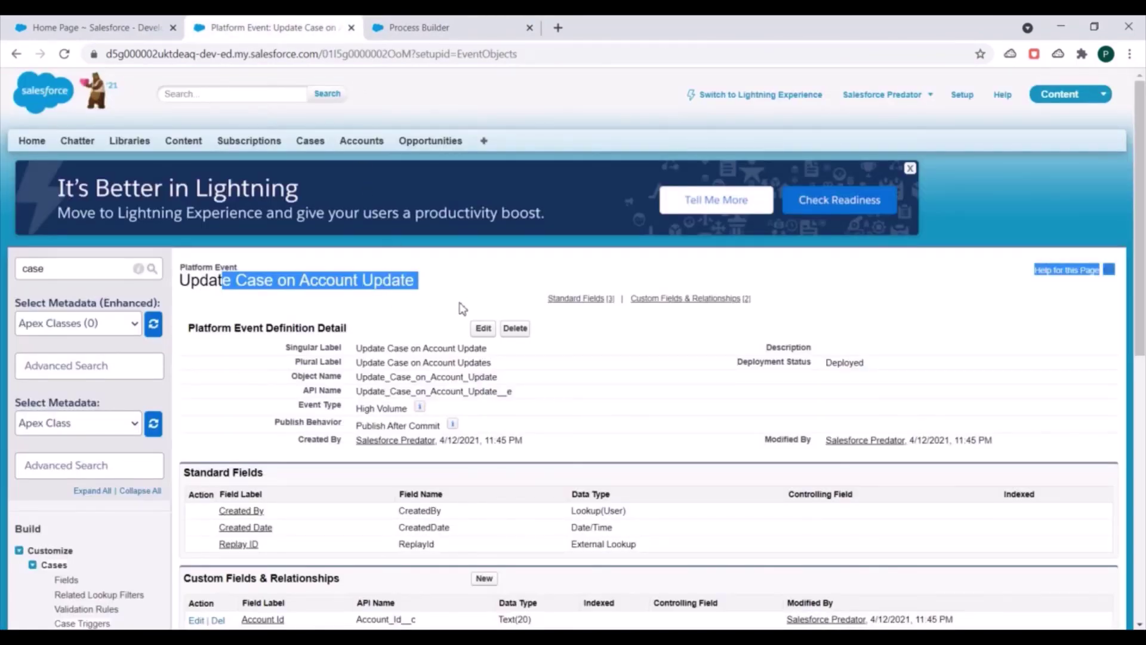
click(461, 24)
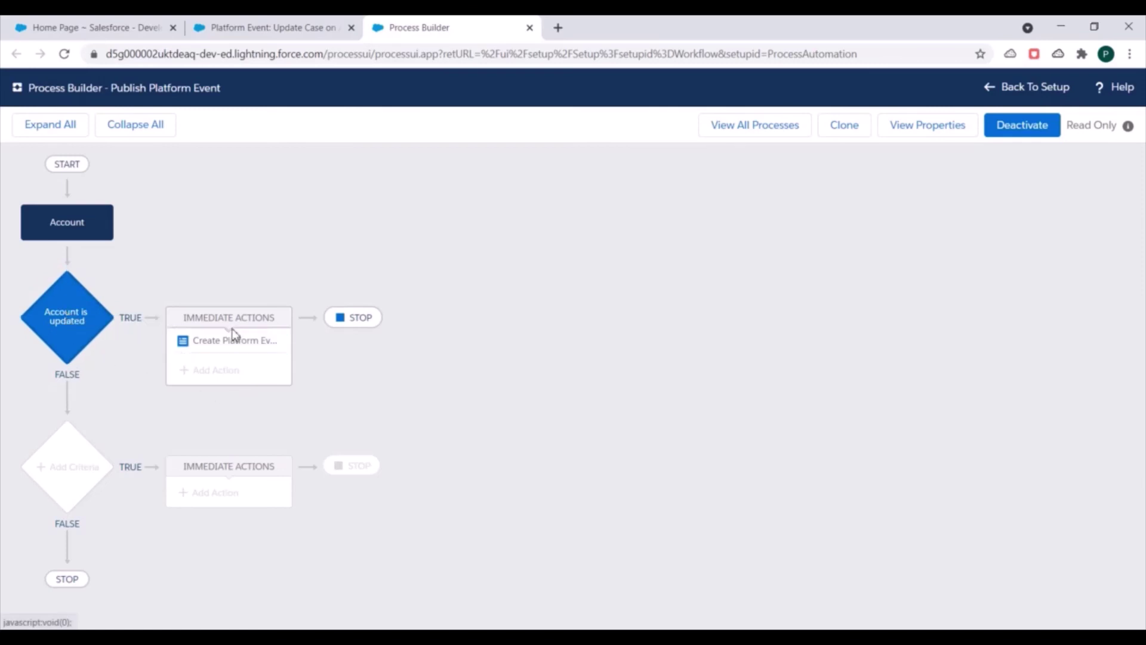
Look over the Update Case on Account Update event's fields again.
click(310, 21)
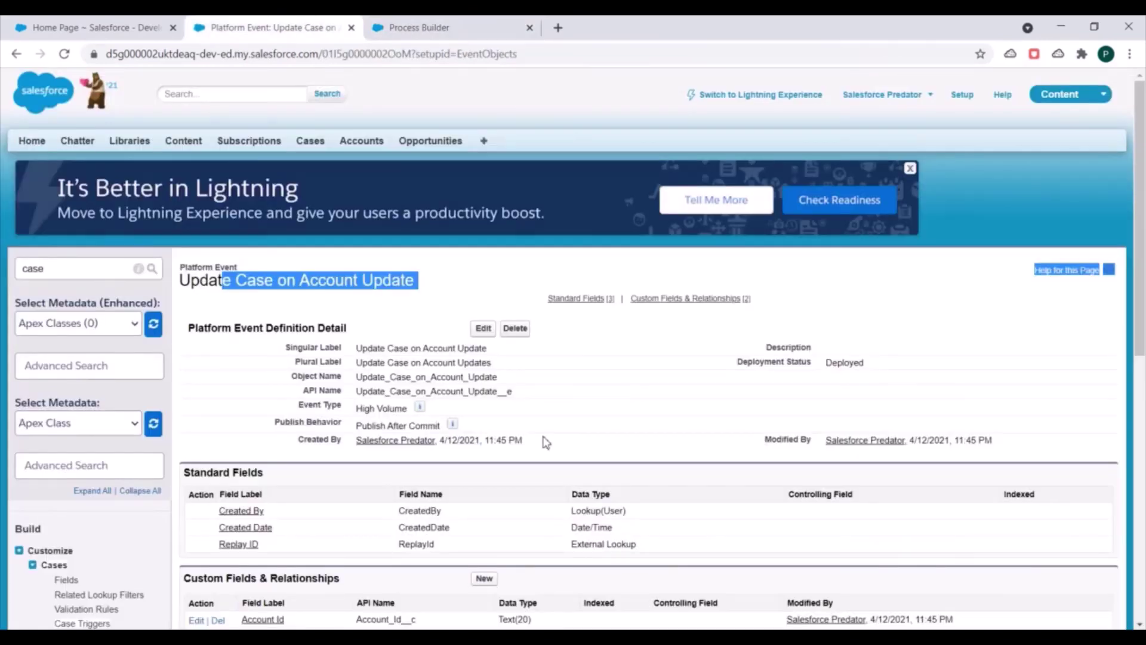
scroll(545, 326, down, 1)
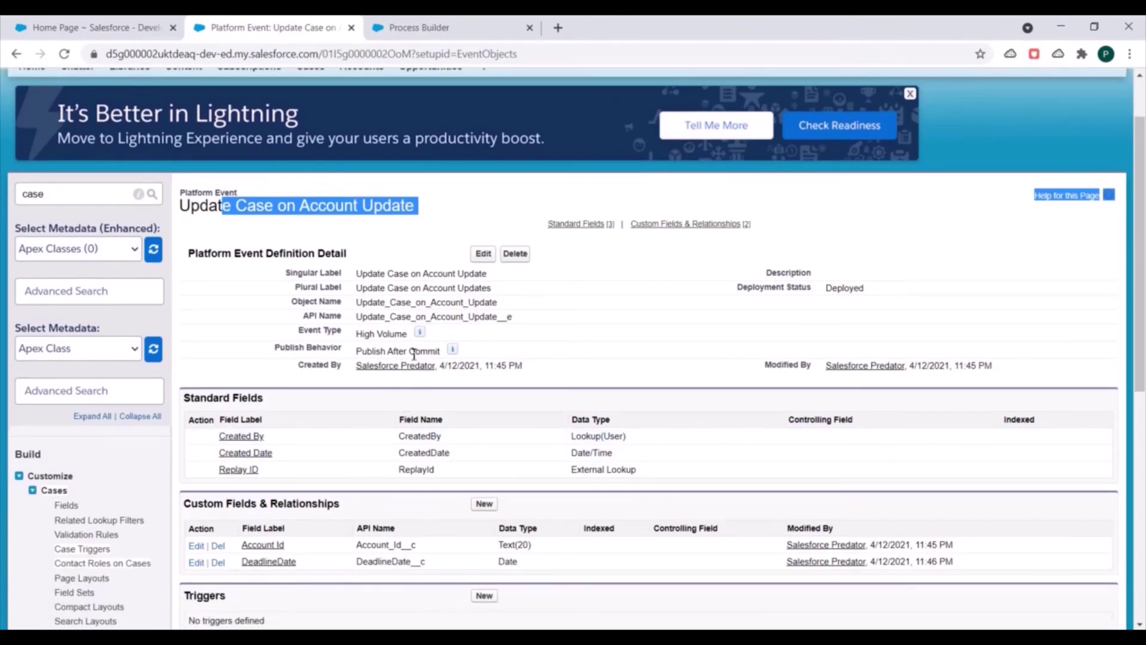
scroll(414, 354, down, 1)
scroll(464, 399, down, 2)
scroll(459, 391, up, 4)
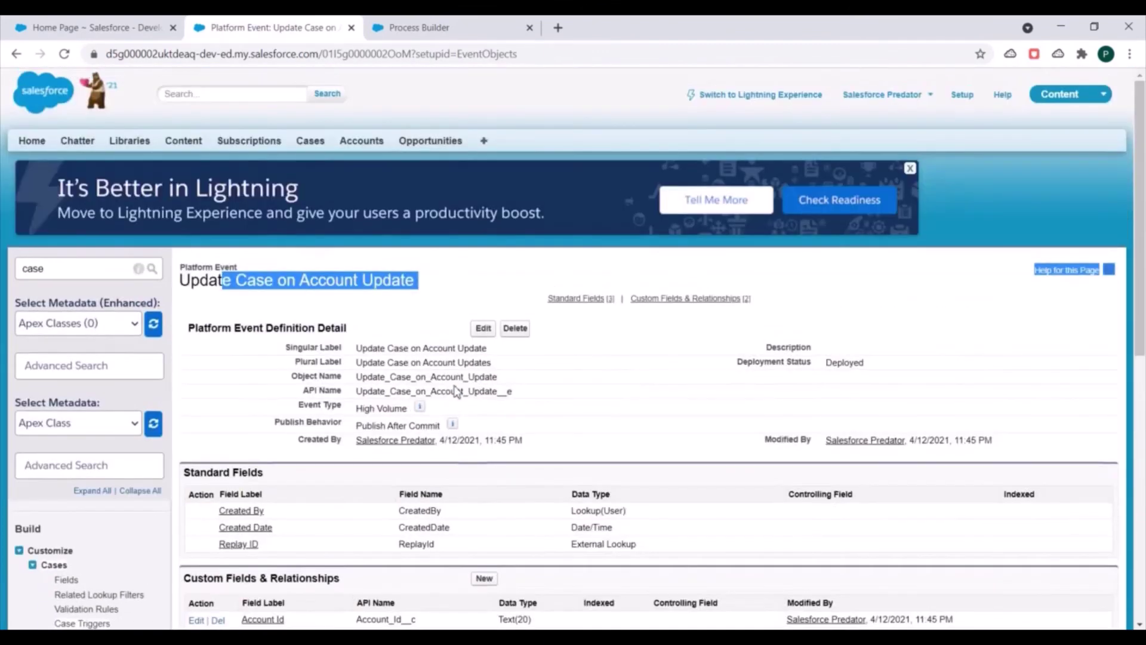